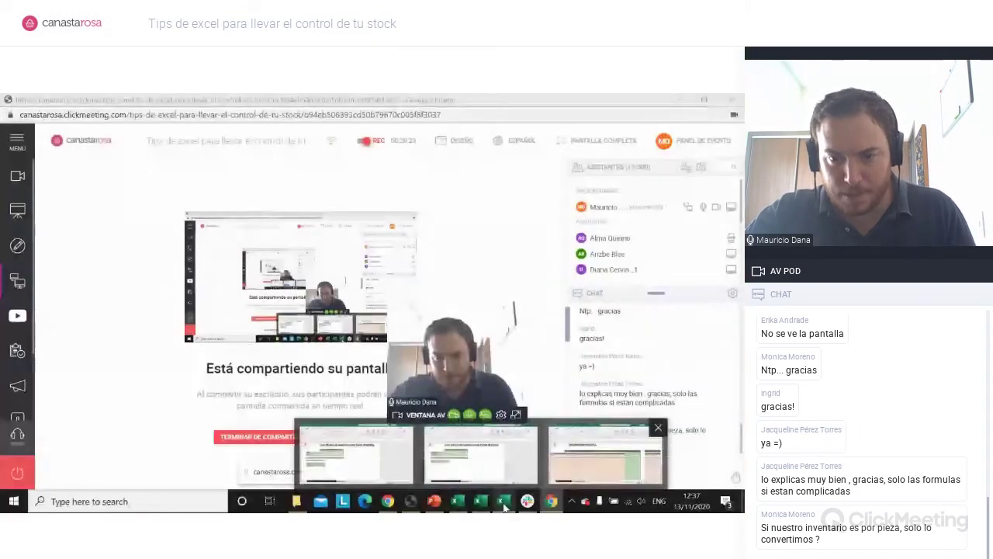
Step: Switch to the Template Inventarios.xlsx workbook in Excel and move the screen-sharing notice clear of the sheet names
{"action": "left_click", "coordinate": [504, 503]}
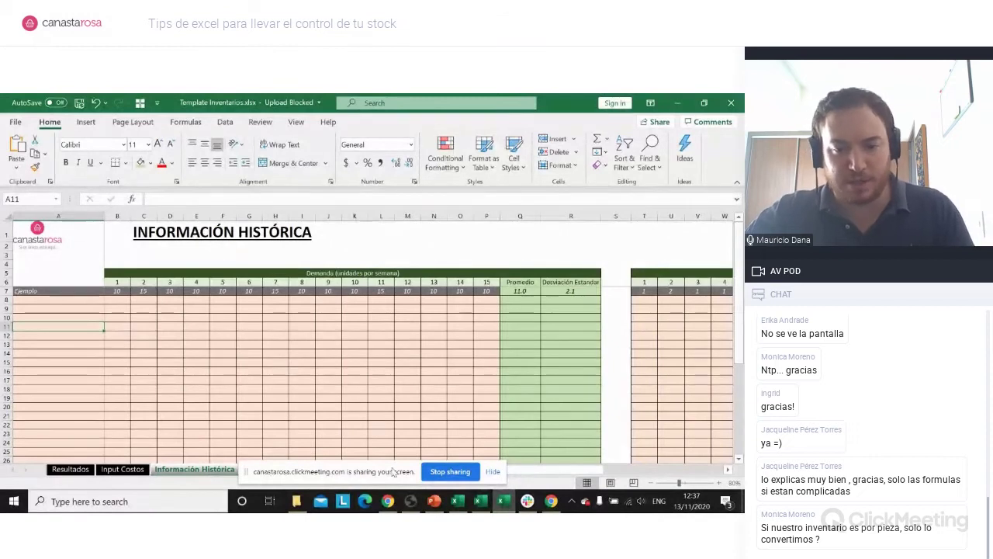
{"action": "left_click_drag", "start_coordinate": [393, 472], "coordinate": [625, 237]}
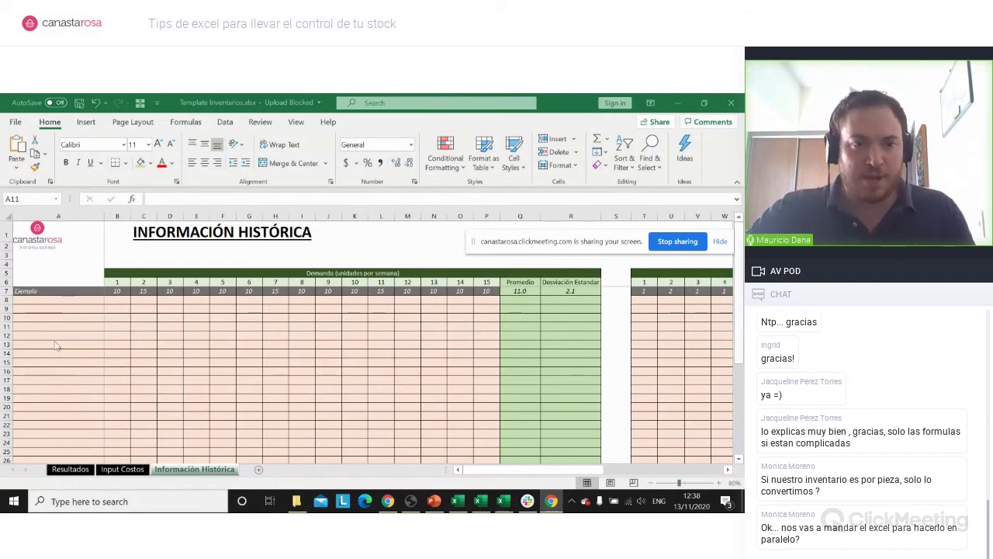
Step: Examine the product column and the Ejemplo row's first weekly demand values on the Información Histórica sheet
{"action": "left_click", "coordinate": [57, 263]}
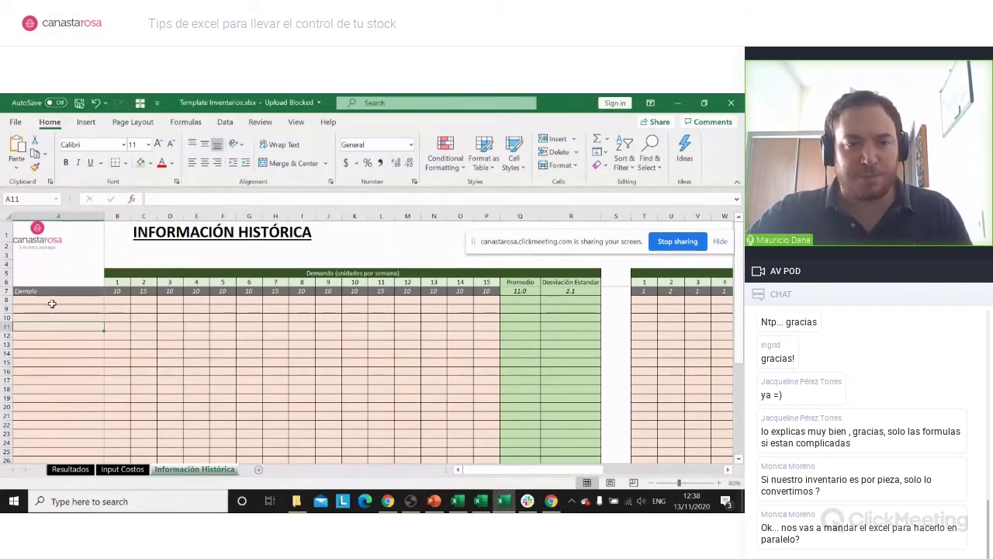
{"action": "scroll", "coordinate": [55, 335], "scroll_direction": "down", "scroll_amount": 2}
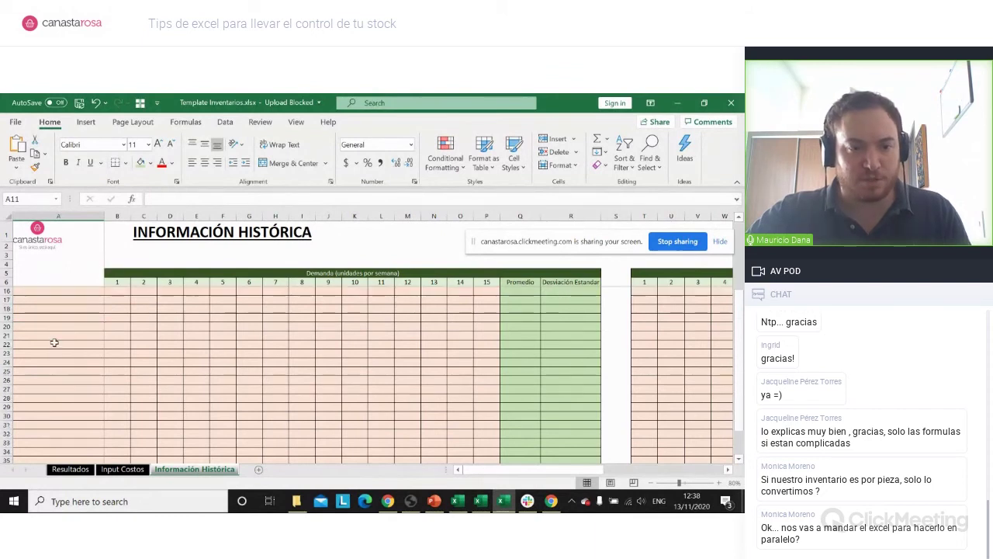
{"action": "scroll", "coordinate": [66, 353], "scroll_direction": "up", "scroll_amount": 2}
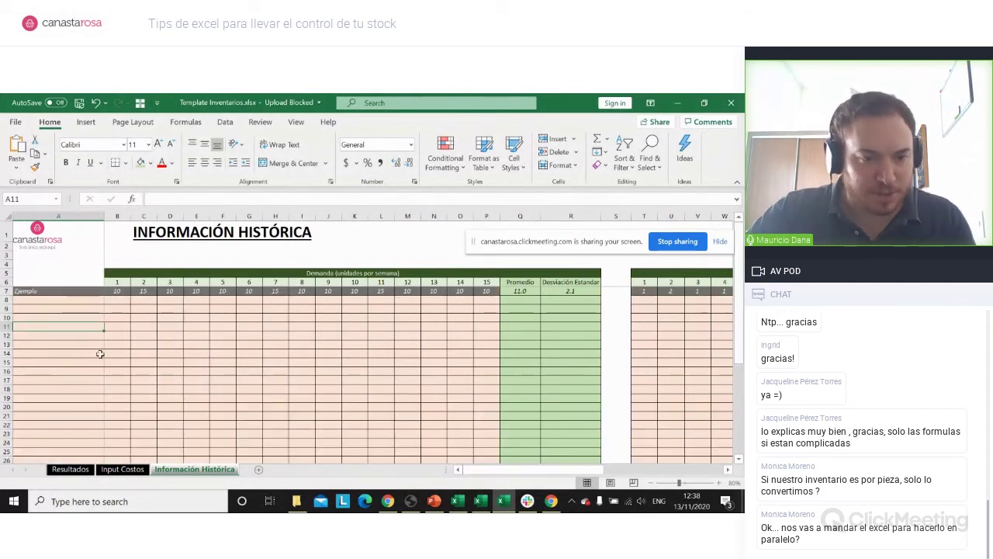
{"action": "left_click", "coordinate": [93, 351]}
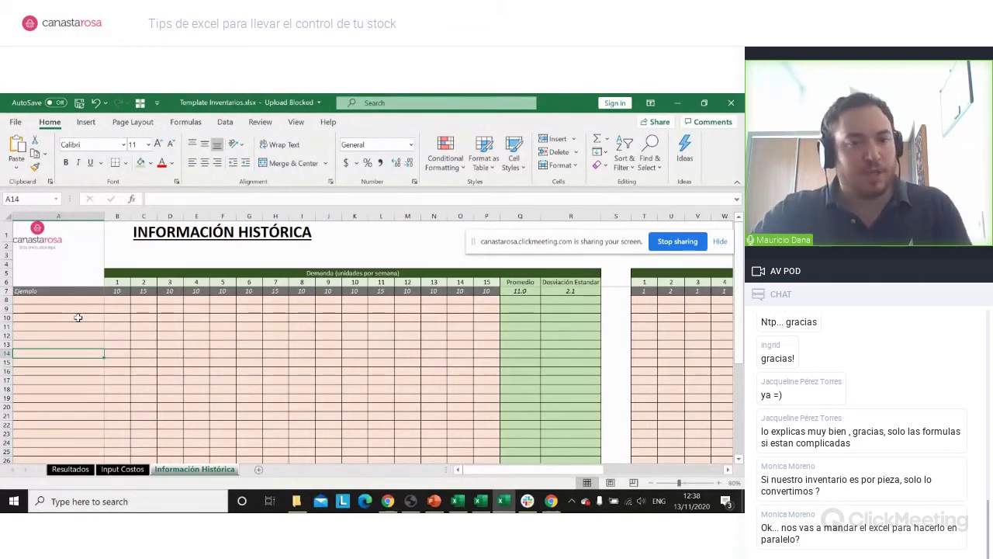
{"action": "left_click", "coordinate": [71, 292]}
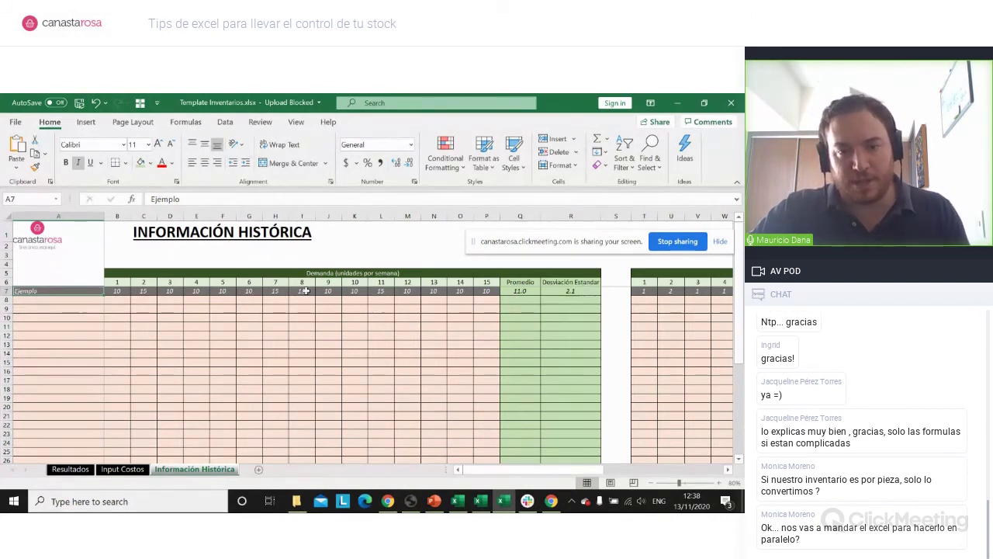
{"action": "left_click", "coordinate": [122, 294]}
{"action": "left_click", "coordinate": [144, 293]}
{"action": "left_click", "coordinate": [170, 290]}
{"action": "left_click", "coordinate": [195, 290]}
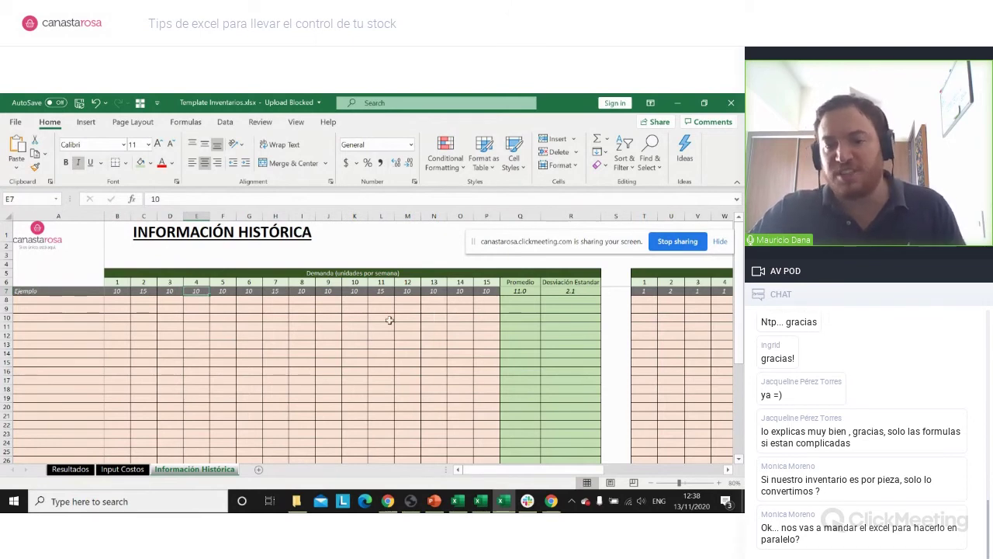
Step: Clear the Ejemplo row's demand values for weeks 11 to 15
{"action": "left_click_drag", "start_coordinate": [382, 292], "coordinate": [483, 289]}
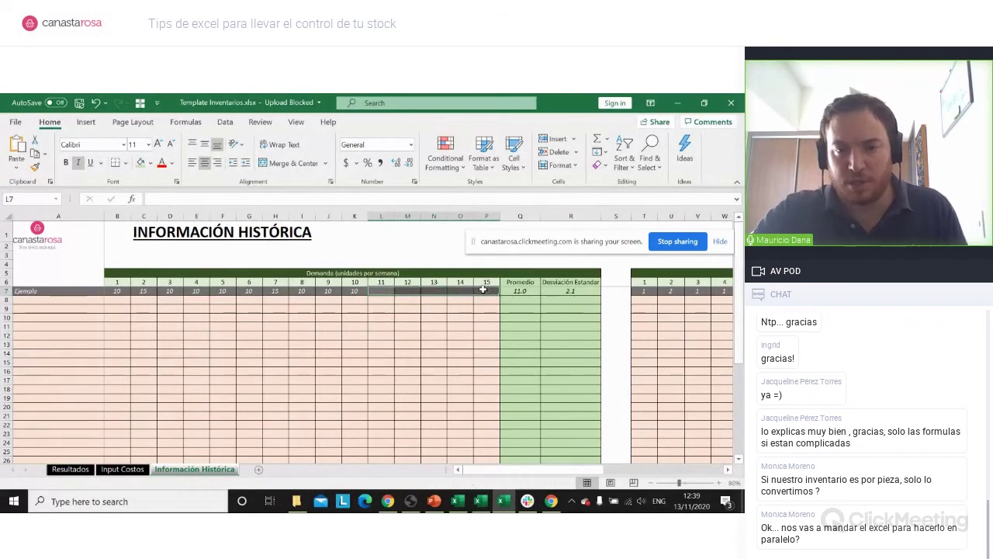
{"action": "key", "text": "Delete"}
Step: Inspect the Promedio and Desviación Estándar formulas of the Ejemplo row's weekly demand, comparing them with the emptied weeks
{"action": "key", "text": "Right"}
{"action": "key", "text": "Right"}
{"action": "key", "text": "Right"}
{"action": "key", "text": "Right"}
{"action": "key", "text": "Right"}
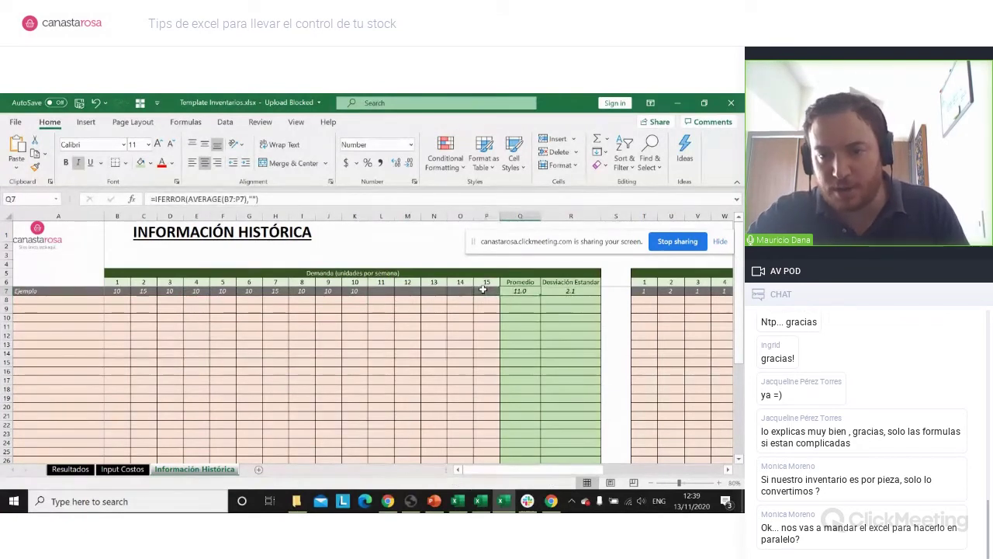
{"action": "key", "text": "Right"}
{"action": "key", "text": "Left"}
{"action": "key", "text": "Up"}
{"action": "key", "text": "Down"}
{"action": "key", "text": "Right"}
{"action": "key", "text": "Up"}
{"action": "key", "text": "Down"}
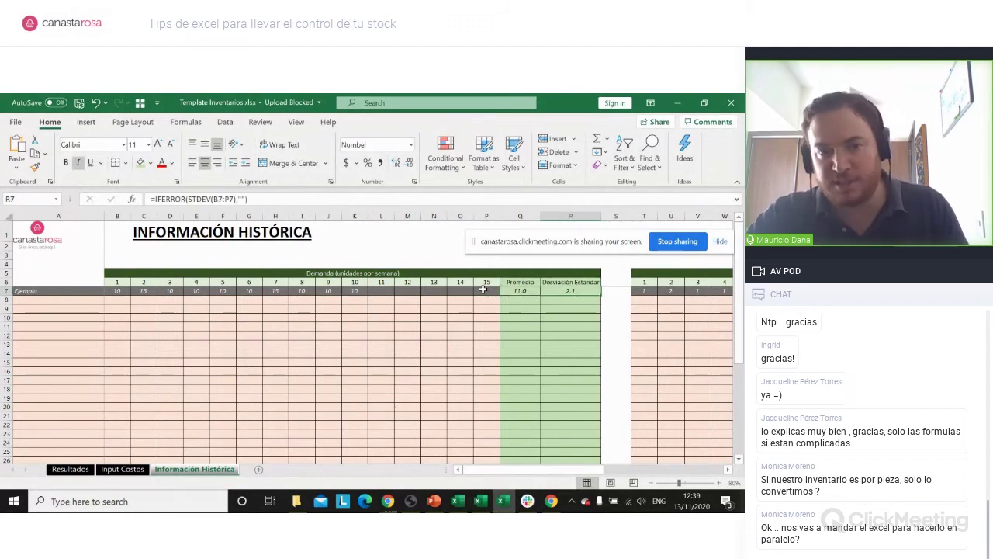
{"action": "key", "text": "Left"}
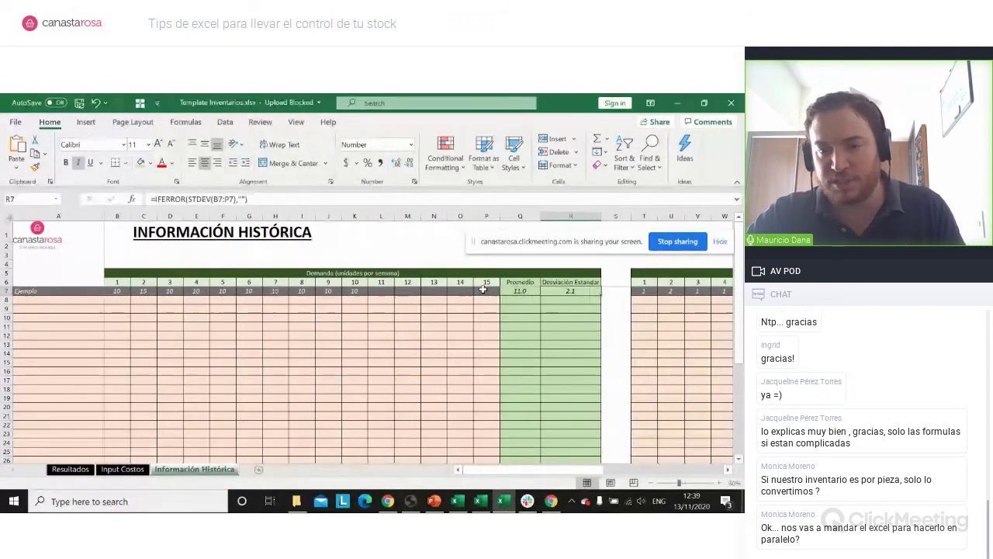
{"action": "key", "text": "Left"}
{"action": "key", "text": "Left"}
{"action": "key", "text": "Left"}
{"action": "key", "text": "Left"}
{"action": "key", "text": "Left"}
{"action": "key", "text": "Down"}
{"action": "key", "text": "Down"}
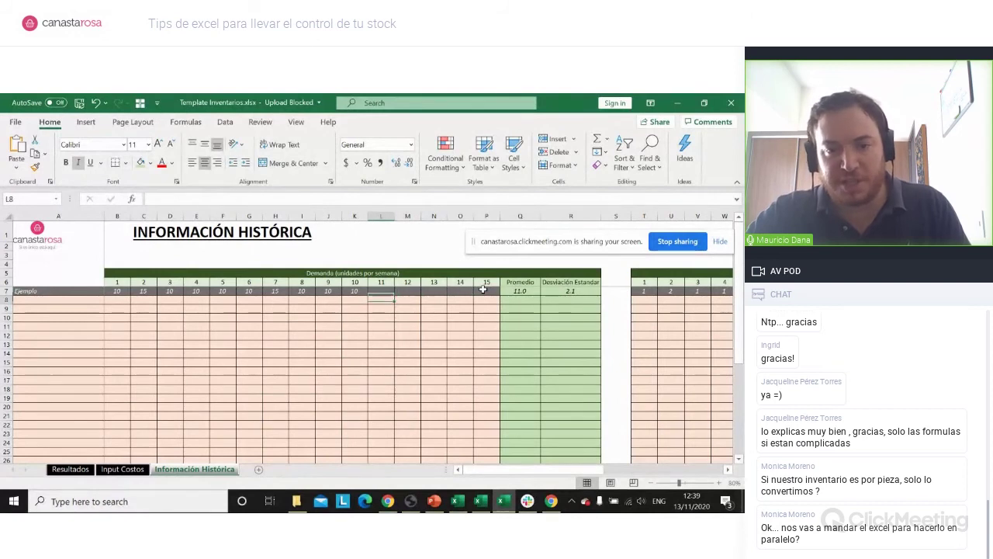
{"action": "key", "text": "Up"}
{"action": "key", "text": "Up"}
{"action": "key", "text": "Right"}
{"action": "key", "text": "Right"}
{"action": "key", "text": "Right"}
{"action": "key", "text": "Right"}
{"action": "key", "text": "Right"}
{"action": "key", "text": "Up"}
{"action": "key", "text": "Up"}
{"action": "key", "text": "Left"}
{"action": "key", "text": "Right"}
{"action": "key", "text": "Down"}
{"action": "key", "text": "Down"}
{"action": "key", "text": "Right"}
{"action": "key", "text": "Up"}
{"action": "key", "text": "Down"}
{"action": "key", "text": "Down"}
{"action": "key", "text": "Up"}
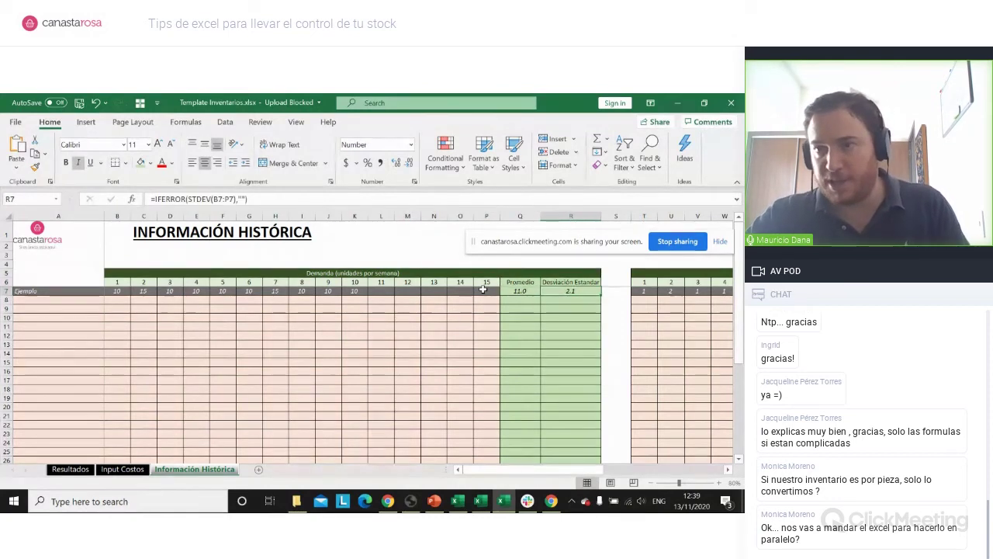
Step: Look across the Ejemplo row of the Tiempo de reabastecimiento (semanas) table and return to its week 1 value
{"action": "key", "text": "Right"}
{"action": "key", "text": "Right"}
{"action": "key", "text": "Right"}
{"action": "key", "text": "Right"}
{"action": "key", "text": "Right"}
{"action": "key", "text": "Right"}
{"action": "key", "text": "Right"}
{"action": "key", "text": "Right"}
{"action": "key", "text": "Right"}
{"action": "key", "text": "Right"}
{"action": "key", "text": "Right"}
{"action": "key", "text": "Right"}
{"action": "key", "text": "Right"}
{"action": "key", "text": "Right"}
{"action": "key", "text": "Right"}
{"action": "key", "text": "Right"}
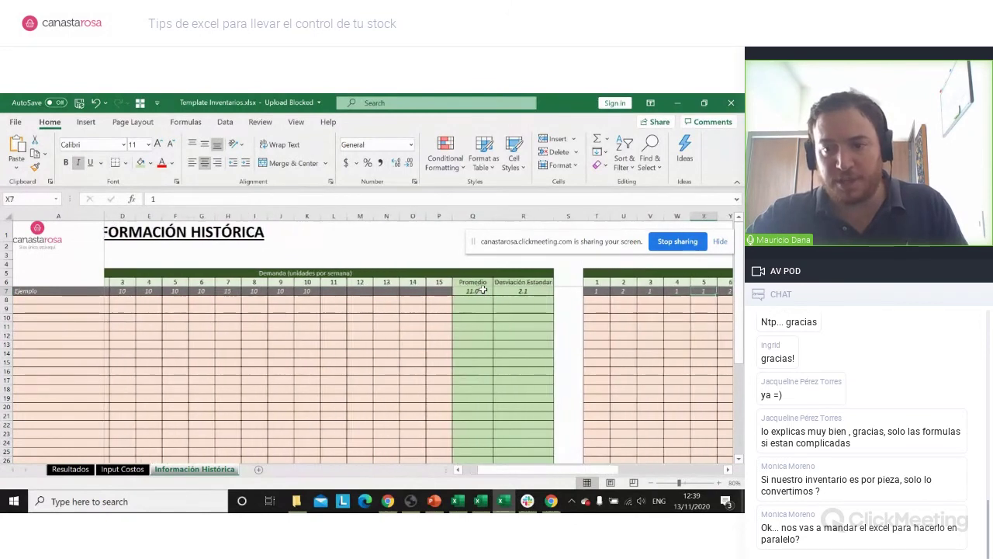
{"action": "key", "text": "Left"}
{"action": "key", "text": "Left"}
{"action": "key", "text": "Left"}
{"action": "key", "text": "Left"}
{"action": "key", "text": "Left"}
{"action": "key", "text": "Left"}
{"action": "key", "text": "Left"}
{"action": "key", "text": "Left"}
{"action": "key", "text": "Left"}
{"action": "key", "text": "Left"}
{"action": "key", "text": "Left"}
{"action": "key", "text": "Left"}
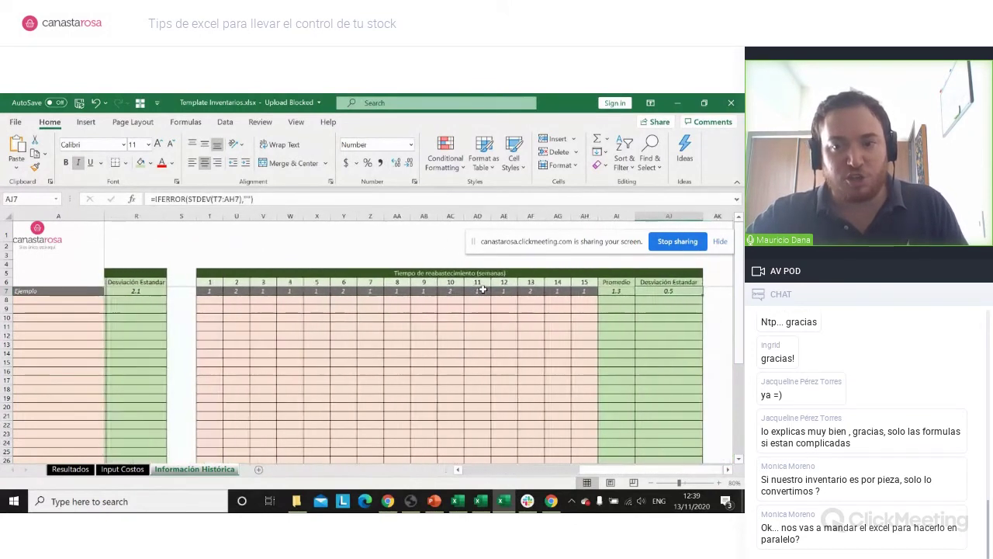
{"action": "key", "text": "Left"}
{"action": "key", "text": "Left"}
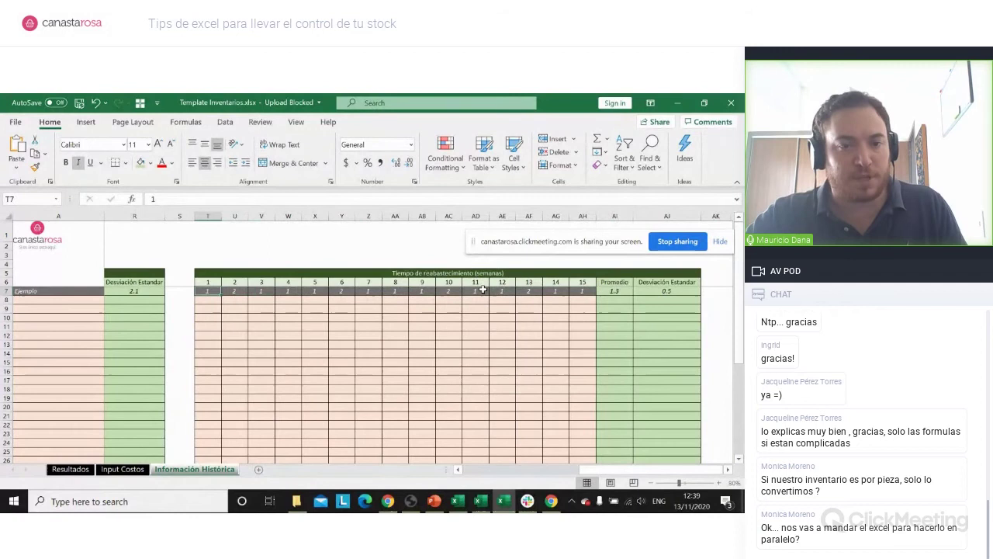
Step: Review the Ejemplo row's weekly replenishment times and inspect their Promedio and Desviación Estándar formulas
{"action": "key", "text": "Right"}
{"action": "key", "text": "Right"}
{"action": "key", "text": "Right"}
{"action": "key", "text": "Right"}
{"action": "key", "text": "Right"}
{"action": "key", "text": "Right"}
{"action": "key", "text": "Left"}
{"action": "key", "text": "Left"}
{"action": "key", "text": "Left"}
{"action": "key", "text": "Left"}
{"action": "key", "text": "Left"}
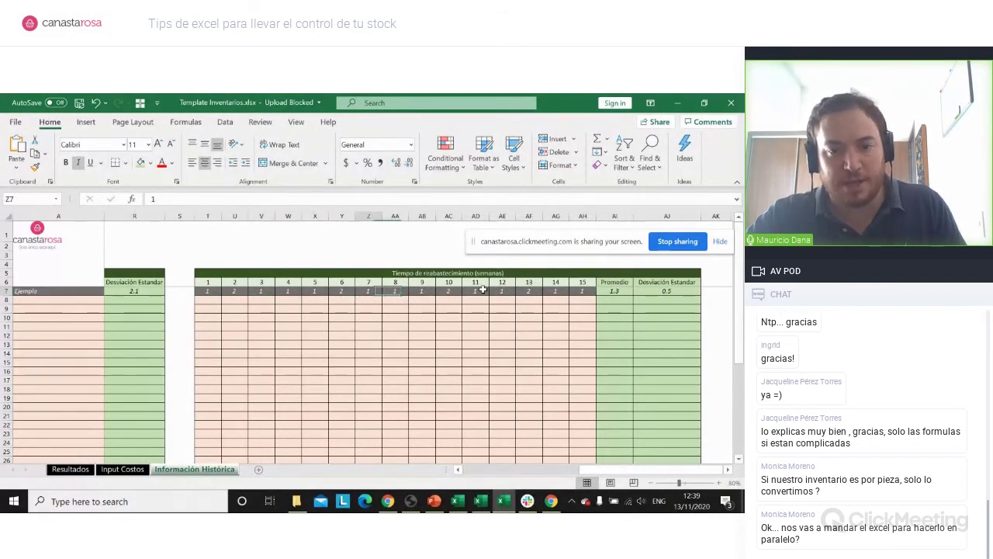
{"action": "key", "text": "Right"}
{"action": "key", "text": "Right"}
{"action": "key", "text": "Right"}
{"action": "key", "text": "Right"}
{"action": "key", "text": "Right"}
{"action": "key", "text": "Right"}
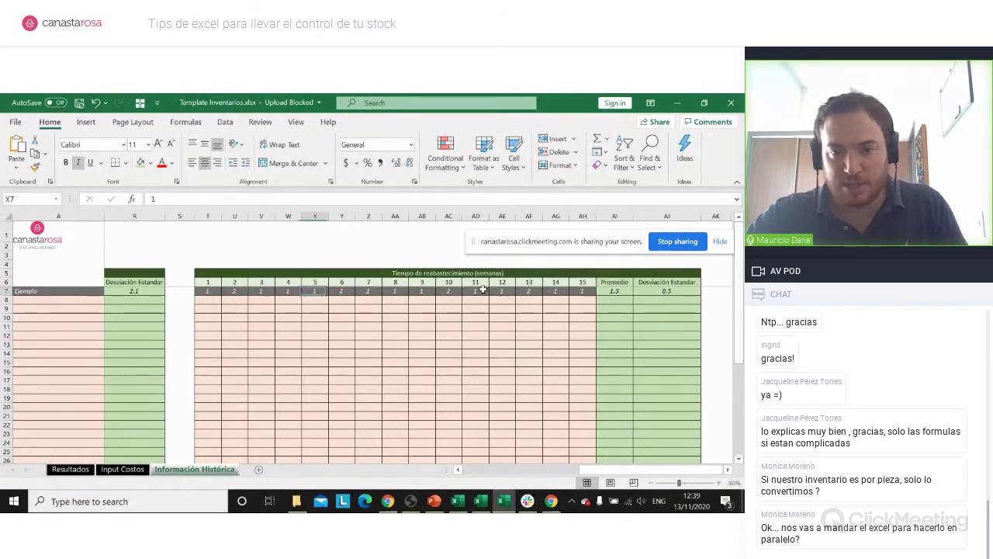
{"action": "key", "text": "Right"}
{"action": "key", "text": "Right"}
{"action": "key", "text": "Right"}
{"action": "key", "text": "Right"}
{"action": "key", "text": "Right"}
{"action": "key", "text": "Right"}
{"action": "key", "text": "Right"}
{"action": "key", "text": "Right"}
{"action": "key", "text": "Right"}
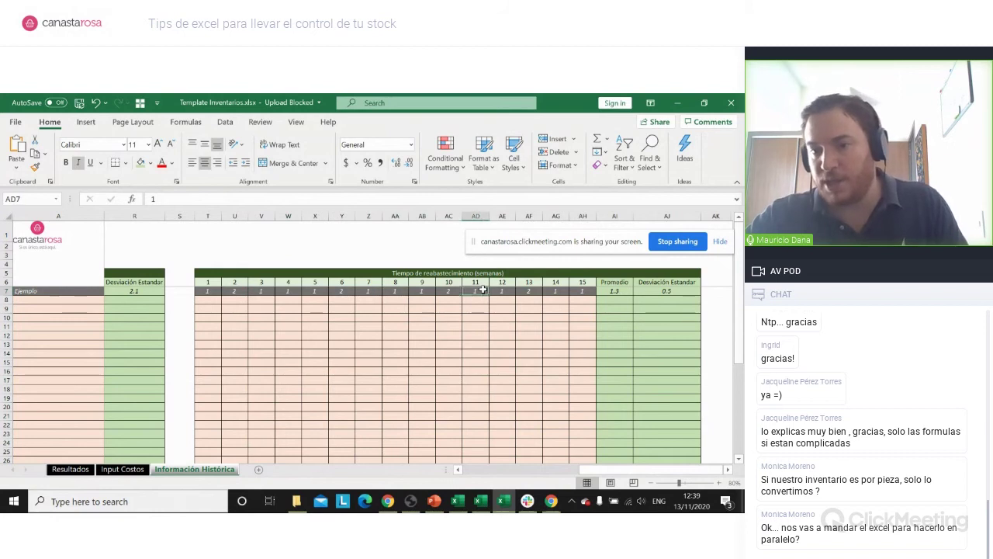
{"action": "key", "text": "Left"}
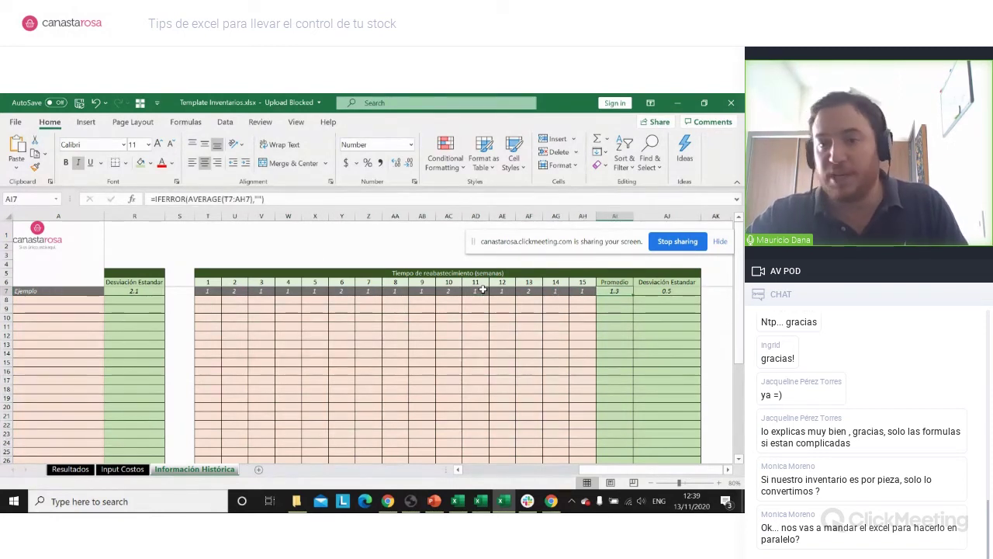
{"action": "key", "text": "Right"}
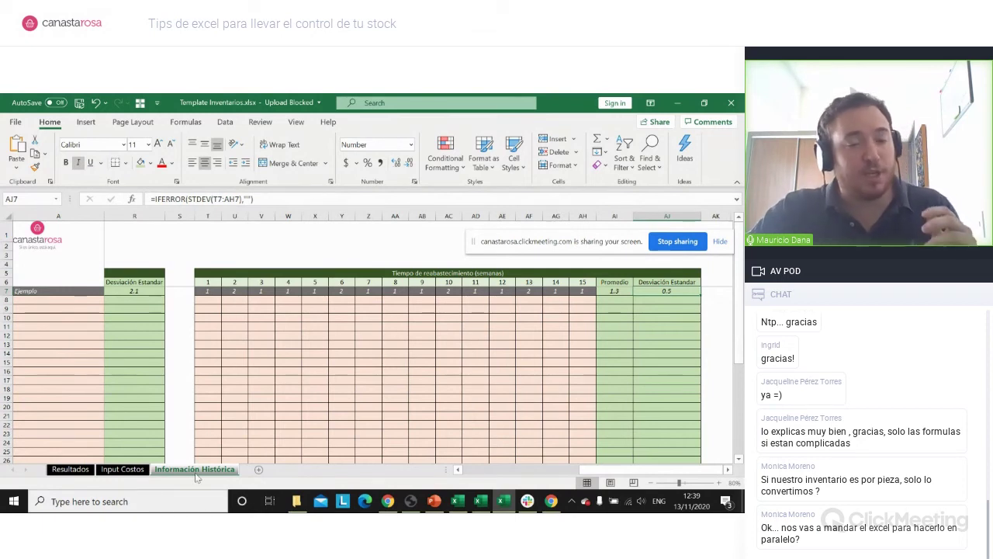
Step: Return to the product column, glance at the Input Costos sheet, and go back to Información Histórica
{"action": "left_click", "coordinate": [245, 353]}
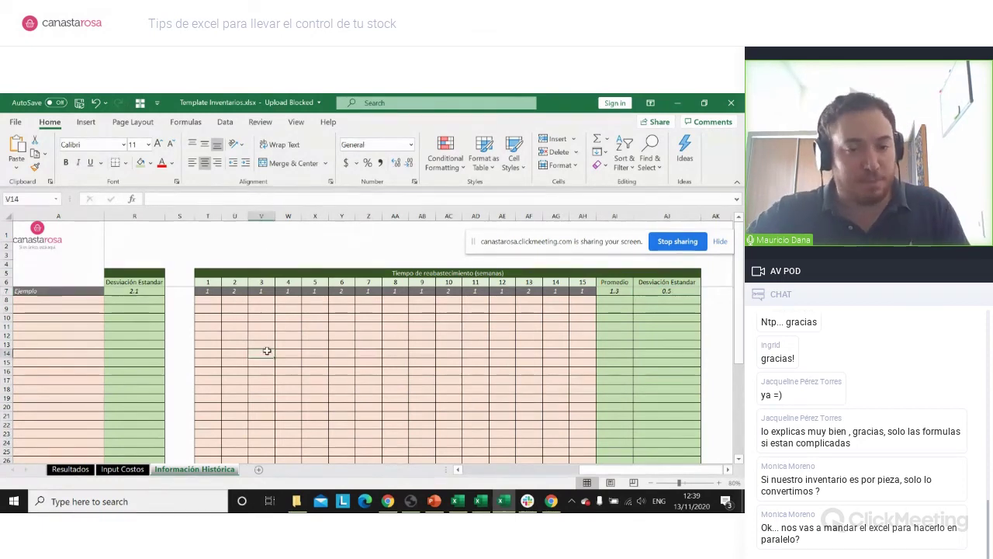
{"action": "key", "text": "ctrl+Left"}
{"action": "key", "text": "ctrl+Left"}
{"action": "key", "text": "ctrl+Left"}
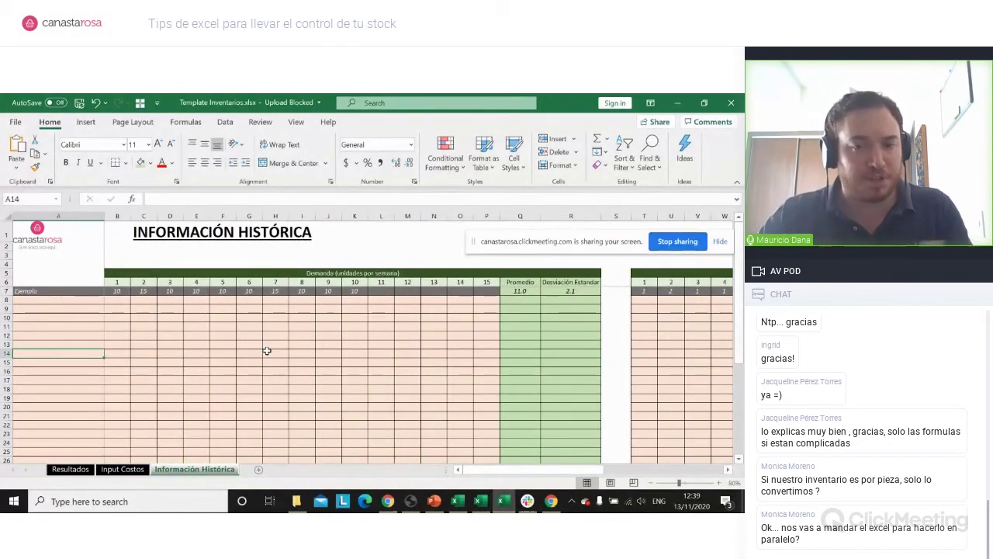
{"action": "left_click", "coordinate": [143, 473]}
{"action": "left_click", "coordinate": [131, 346]}
{"action": "left_click", "coordinate": [194, 469]}
Step: Add Producto 1 in the first empty row with demand of 3, 4 and 5 units for weeks 1 to 3
{"action": "left_click", "coordinate": [87, 304]}
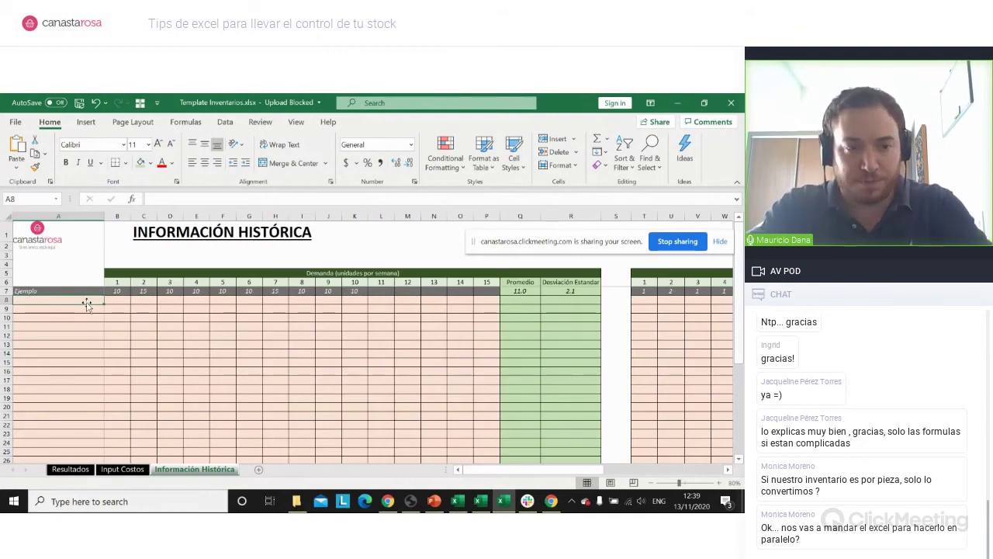
{"action": "type", "text": "Producto 1"}
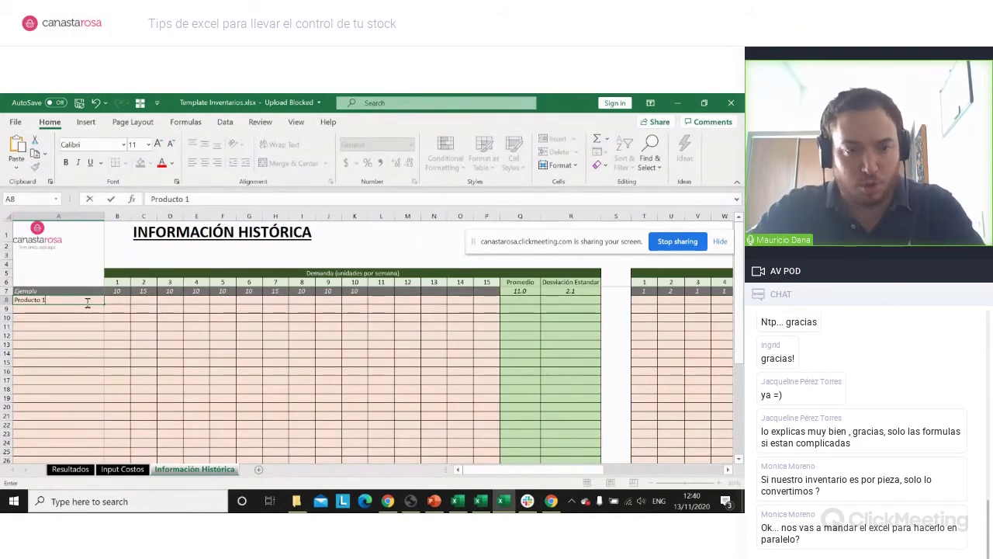
{"action": "key", "text": "Tab"}
{"action": "type", "text": "3"}
{"action": "key", "text": "Tab"}
{"action": "type", "text": "4"}
{"action": "key", "text": "Tab"}
{"action": "type", "text": "5"}
{"action": "key", "text": "Tab"}
Step: Check Producto 1's Promedio and Desviación Estándar demand cells and continue along its row to the replenishment-time weeks
{"action": "key", "text": "Tab"}
{"action": "key", "text": "Tab"}
{"action": "key", "text": "Tab"}
{"action": "key", "text": "Tab"}
{"action": "key", "text": "Tab"}
{"action": "key", "text": "Tab"}
{"action": "key", "text": "Tab"}
{"action": "key", "text": "Tab"}
{"action": "key", "text": "Tab"}
{"action": "key", "text": "Tab"}
{"action": "key", "text": "Tab"}
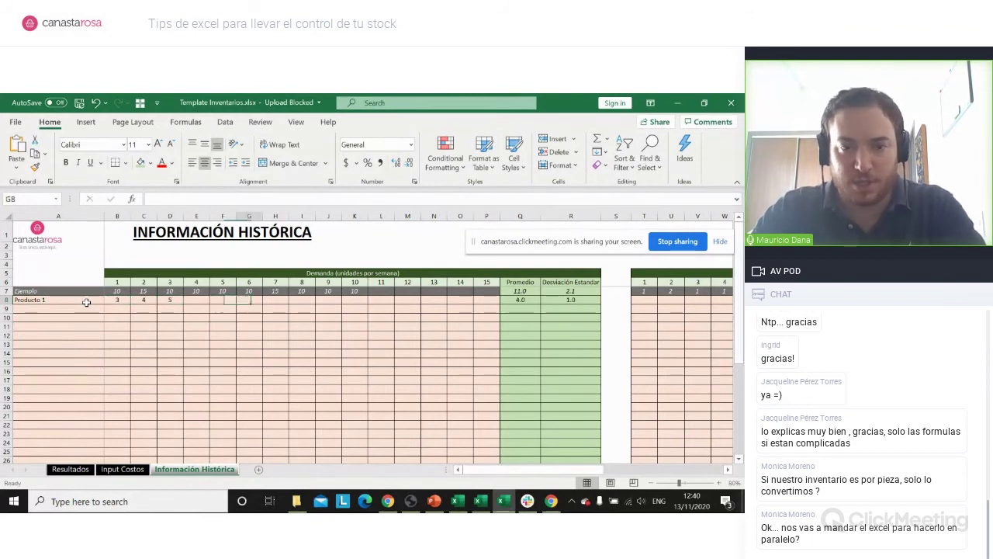
{"action": "key", "text": "Tab"}
{"action": "key", "text": "Tab"}
{"action": "key", "text": "Tab"}
{"action": "key", "text": "Tab"}
{"action": "key", "text": "Tab"}
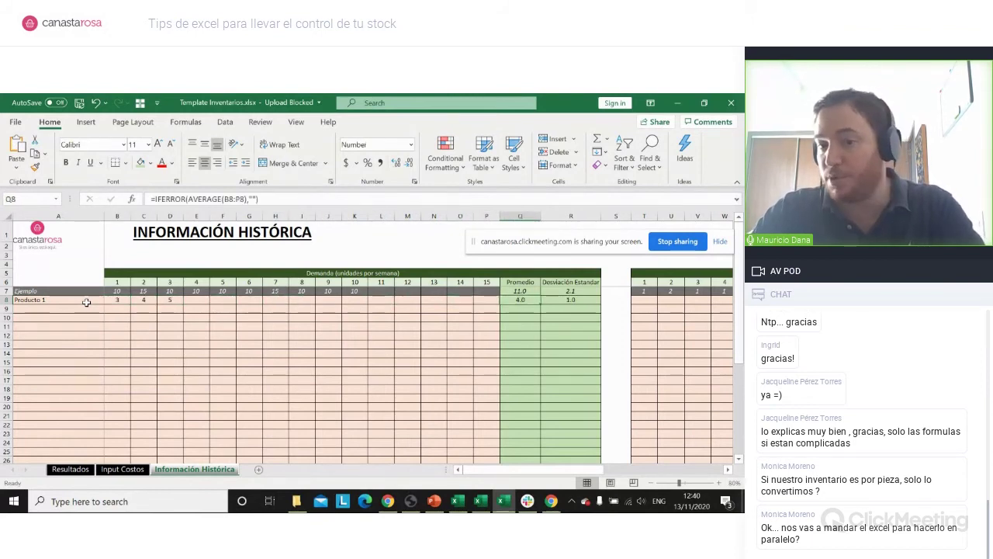
{"action": "key", "text": "Tab"}
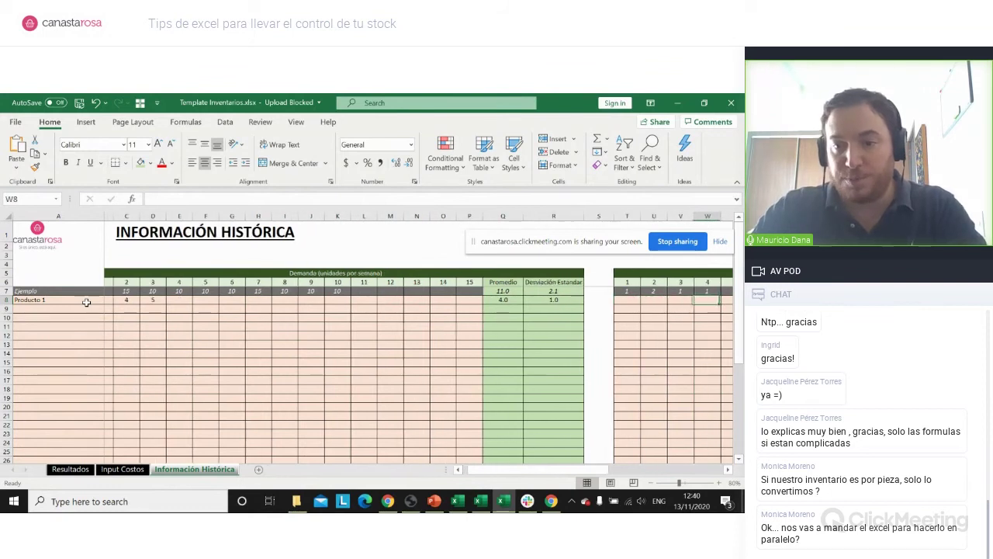
Step: Enter Producto 1's replenishment times as 1, 2 and 3 for weeks 1 to 3
{"action": "key", "text": "shift+Tab"}
{"action": "key", "text": "shift+Tab"}
{"action": "type", "text": "1"}
{"action": "key", "text": "Tab"}
{"action": "type", "text": "2"}
{"action": "key", "text": "Tab"}
{"action": "type", "text": "3"}
{"action": "key", "text": "Tab"}
Step: Look along Producto 1's remaining replenishment-time weeks and return along its row to the product name
{"action": "key", "text": "Tab"}
{"action": "key", "text": "Tab"}
{"action": "key", "text": "Tab"}
{"action": "key", "text": "Tab"}
{"action": "key", "text": "Tab"}
{"action": "key", "text": "Tab"}
{"action": "key", "text": "Tab"}
{"action": "key", "text": "Tab"}
{"action": "key", "text": "Tab"}
{"action": "key", "text": "Tab"}
{"action": "key", "text": "Tab"}
{"action": "key", "text": "Tab"}
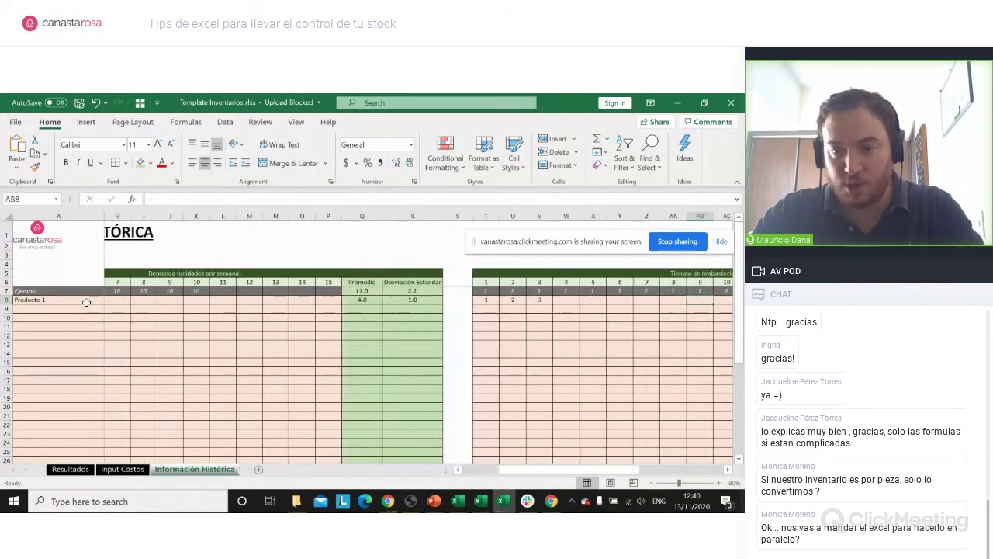
{"action": "key", "text": "shift+Tab"}
{"action": "key", "text": "shift+Tab"}
{"action": "key", "text": "shift+Tab"}
{"action": "key", "text": "shift+Tab"}
{"action": "key", "text": "shift+Tab"}
{"action": "key", "text": "shift+Tab"}
{"action": "key", "text": "shift+Tab"}
{"action": "key", "text": "shift+Tab"}
{"action": "key", "text": "shift+Tab"}
{"action": "key", "text": "shift+Tab"}
{"action": "key", "text": "shift+Tab"}
{"action": "key", "text": "shift+Tab"}
{"action": "key", "text": "shift+Tab"}
{"action": "key", "text": "shift+Tab"}
{"action": "key", "text": "shift+Tab"}
{"action": "key", "text": "shift+Tab"}
{"action": "key", "text": "shift+Tab"}
{"action": "key", "text": "shift+Tab"}
{"action": "key", "text": "shift+Tab"}
{"action": "key", "text": "shift+Tab"}
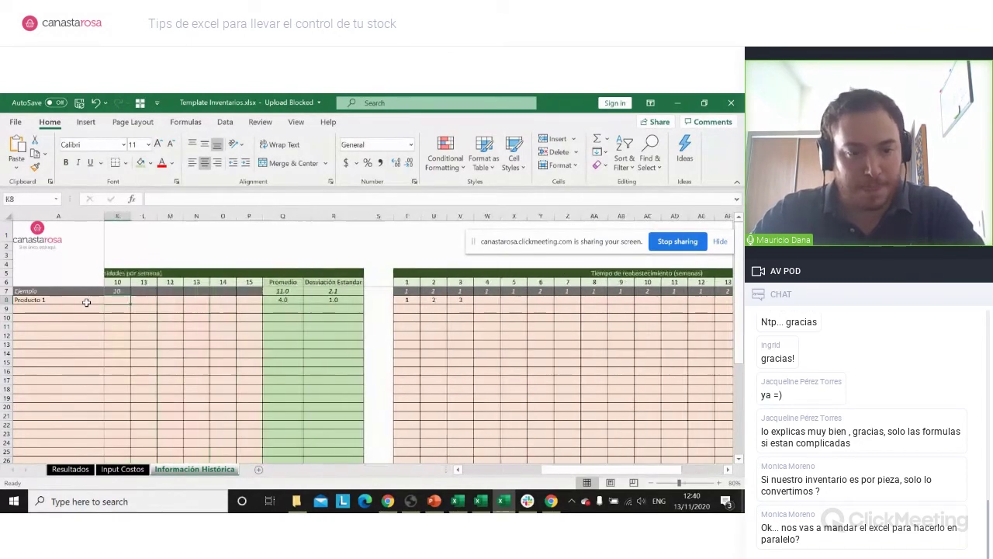
{"action": "key", "text": "shift+Tab"}
{"action": "key", "text": "shift+Tab"}
{"action": "key", "text": "shift+Tab"}
{"action": "key", "text": "shift+Tab"}
{"action": "key", "text": "shift+Tab"}
{"action": "key", "text": "shift+Tab"}
{"action": "key", "text": "shift+Tab"}
{"action": "key", "text": "shift+Tab"}
{"action": "key", "text": "shift+Tab"}
{"action": "key", "text": "shift+Tab"}
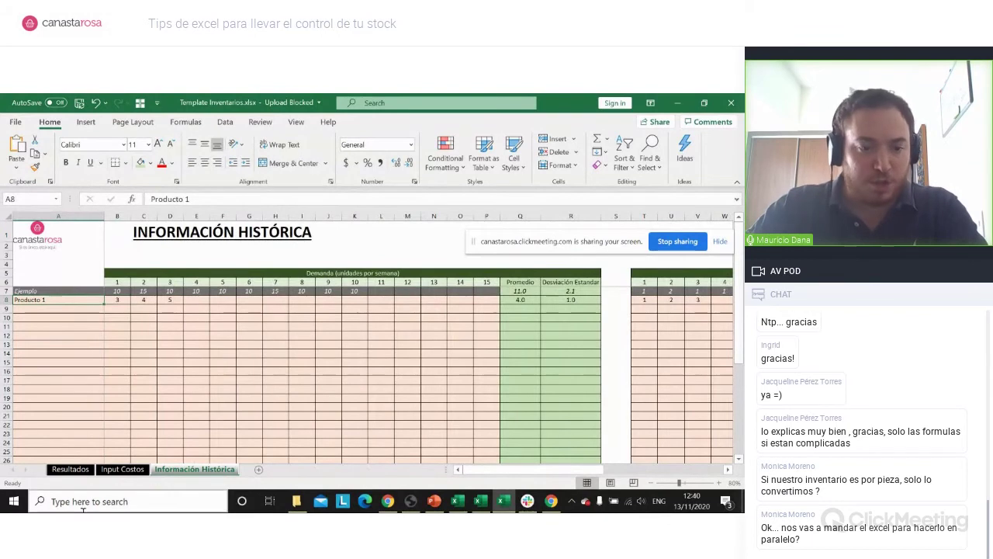
Step: Open the Input Costos sheet and check Producto 1's linked name and the Ejemplo row's product cost
{"action": "left_click", "coordinate": [122, 468]}
{"action": "left_click", "coordinate": [28, 294]}
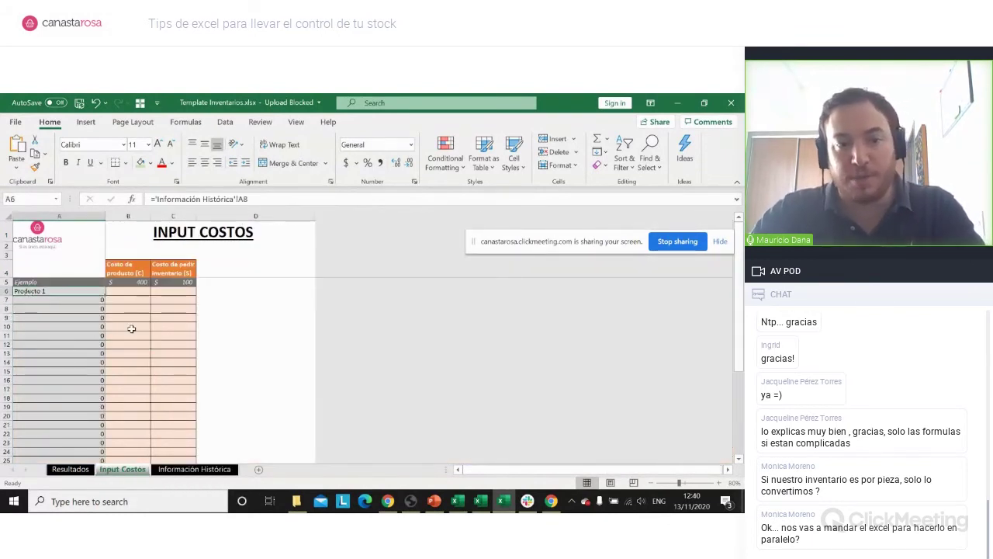
{"action": "key", "text": "Right"}
{"action": "key", "text": "Up"}
{"action": "key", "text": "Up"}
{"action": "key", "text": "Down"}
{"action": "key", "text": "Down"}
{"action": "key", "text": "Up"}
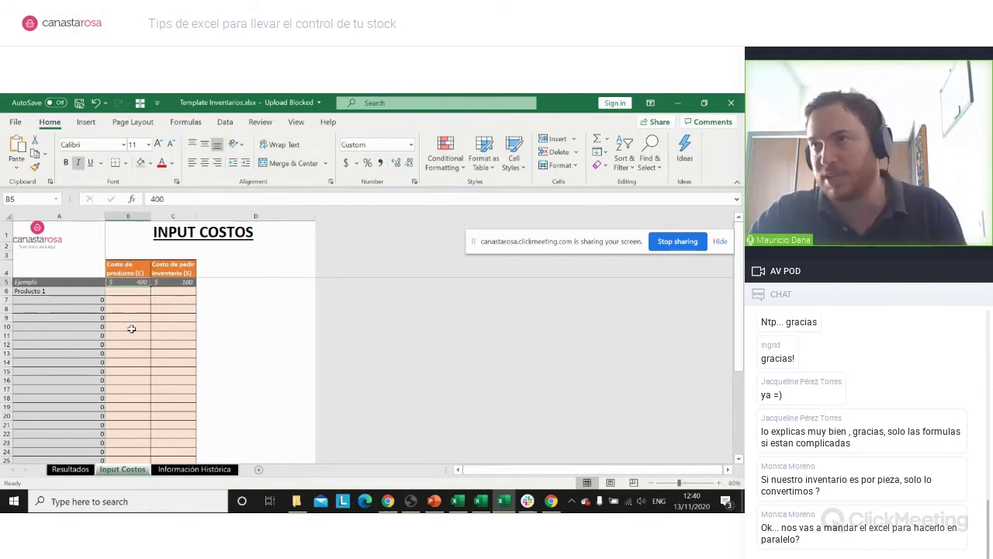
Step: Enter Producto 1's Costo de producto as 200 and its Costo de pedir inventario as 70
{"action": "key", "text": "Down"}
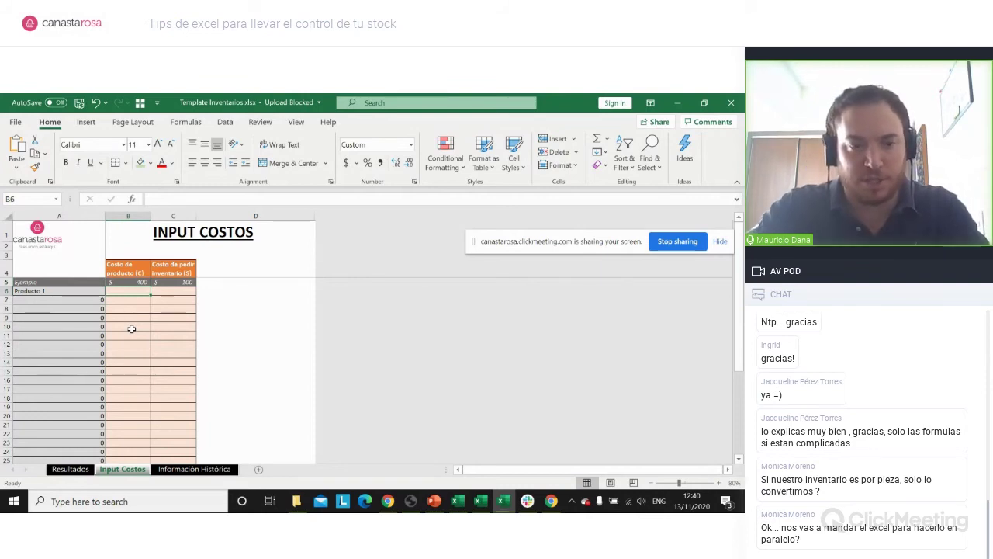
{"action": "type", "text": "200"}
{"action": "key", "text": "Return"}
{"action": "key", "text": "Up"}
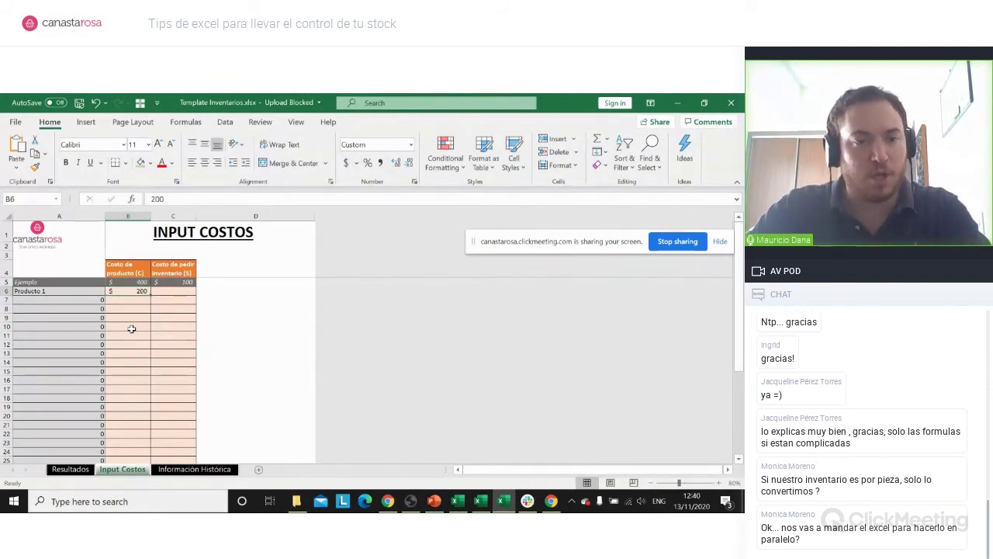
{"action": "key", "text": "Right"}
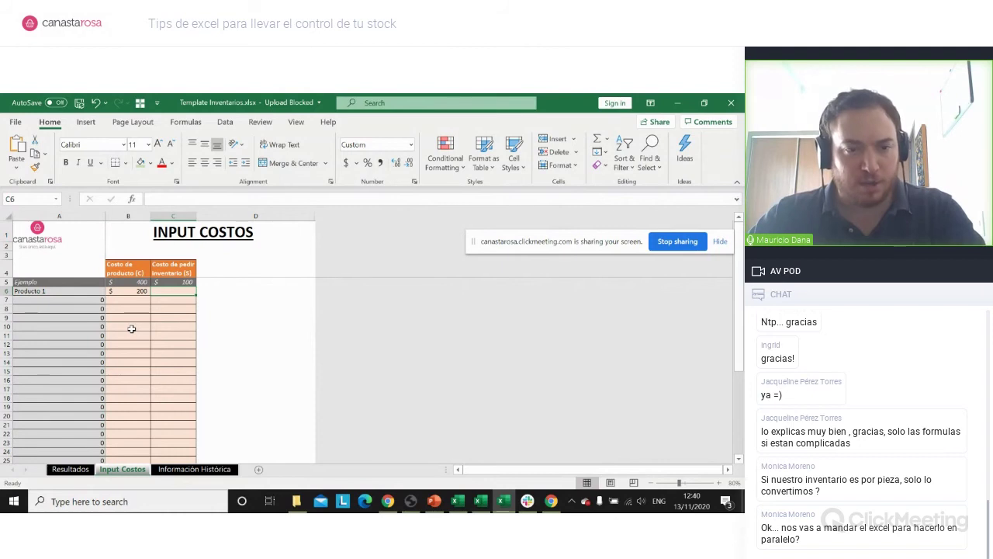
{"action": "key", "text": "Up"}
{"action": "key", "text": "Down"}
{"action": "type", "text": "70"}
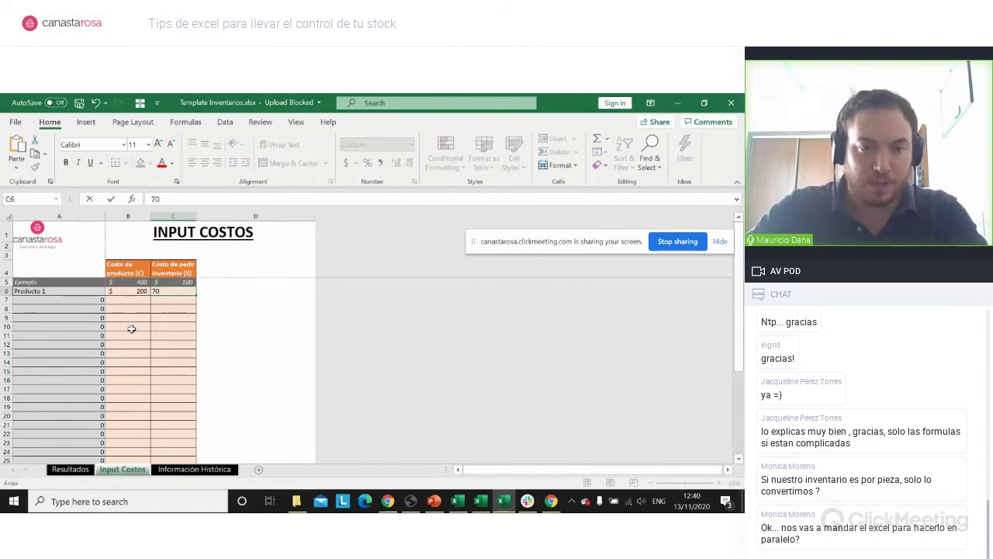
{"action": "key", "text": "Return"}
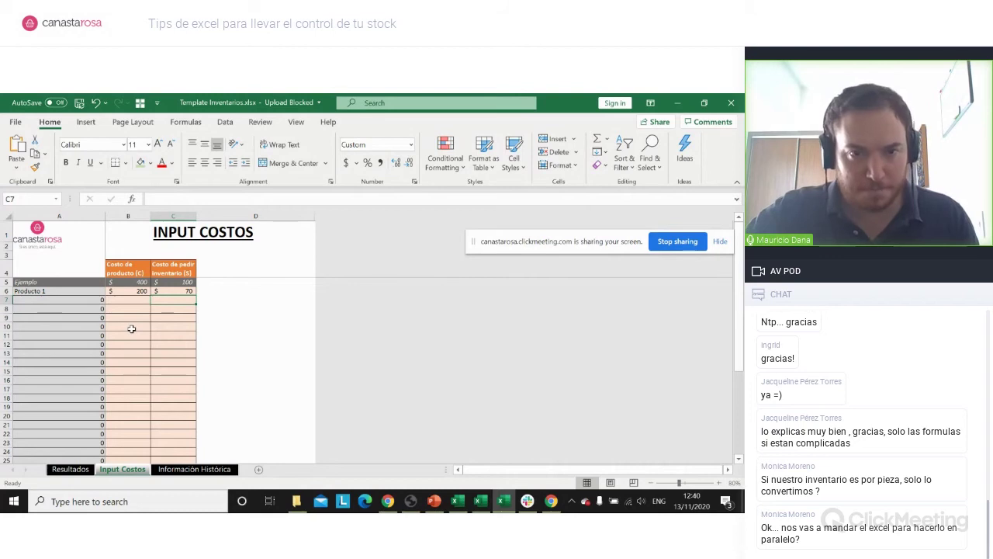
Step: Open the Resultados sheet and look across its columns as far as the green demand and replenishment ones
{"action": "left_click", "coordinate": [69, 470]}
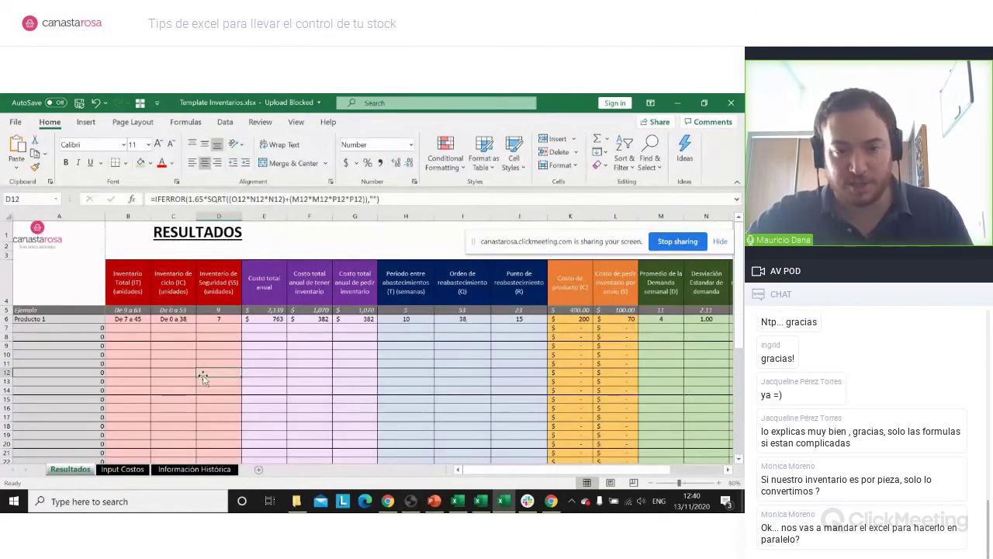
{"action": "key", "text": "Right"}
{"action": "key", "text": "Right"}
{"action": "key", "text": "Right"}
{"action": "key", "text": "Right"}
{"action": "key", "text": "Right"}
{"action": "key", "text": "Right"}
{"action": "key", "text": "Right"}
{"action": "key", "text": "Right"}
{"action": "key", "text": "Right"}
{"action": "key", "text": "Right"}
{"action": "key", "text": "Right"}
{"action": "key", "text": "Right"}
{"action": "key", "text": "Right"}
{"action": "key", "text": "Right"}
{"action": "key", "text": "Right"}
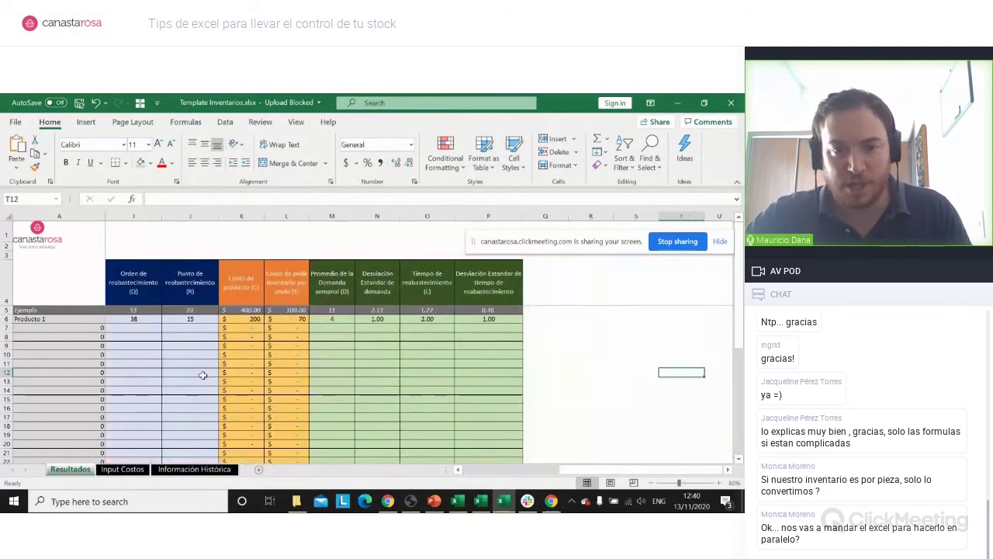
{"action": "key", "text": "Left"}
{"action": "key", "text": "Left"}
{"action": "key", "text": "Left"}
{"action": "key", "text": "Left"}
{"action": "key", "text": "Left"}
{"action": "key", "text": "Left"}
{"action": "key", "text": "Left"}
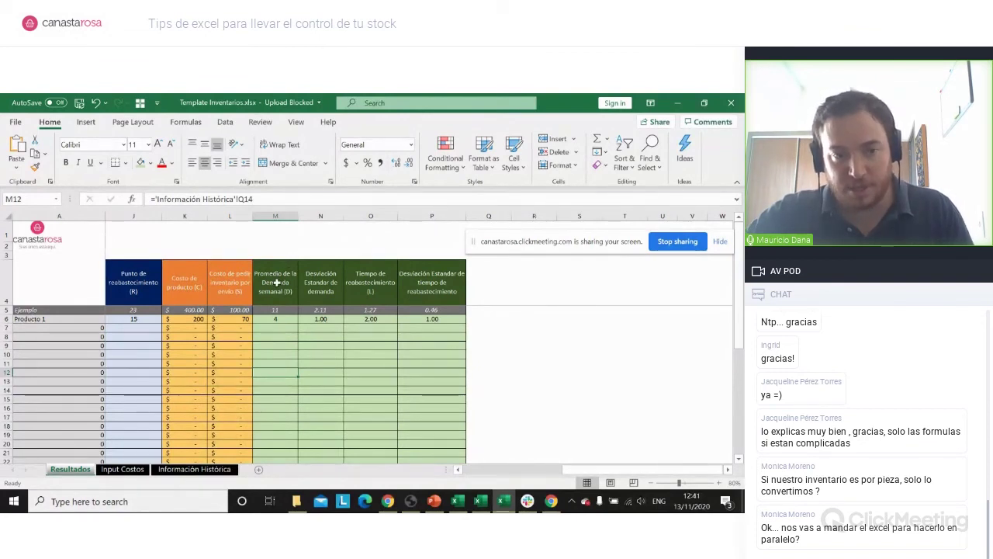
Step: Inspect the average weekly demand, demand deviation, replenishment time and replenishment-time deviation columns linked to Información Histórica
{"action": "left_click", "coordinate": [276, 318]}
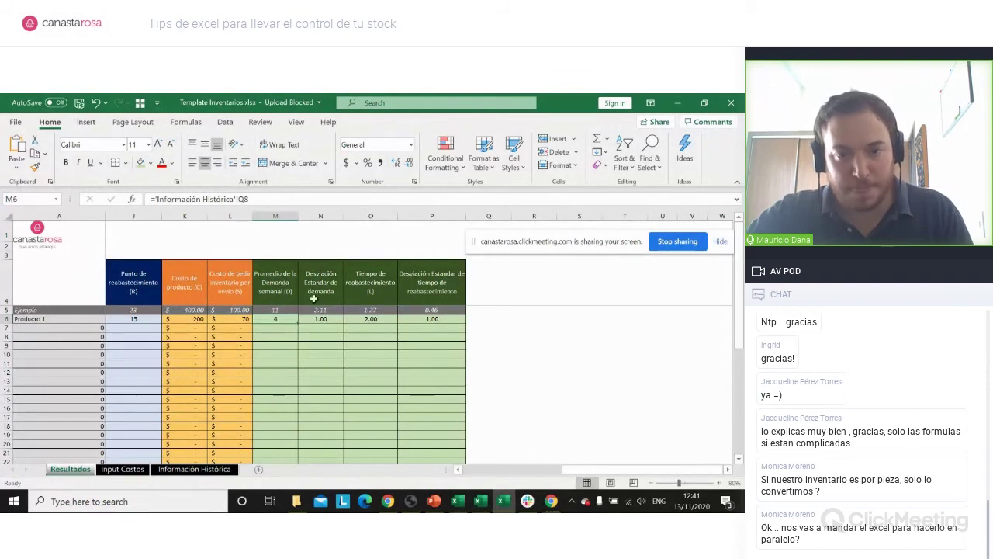
{"action": "left_click", "coordinate": [318, 283]}
{"action": "left_click", "coordinate": [376, 289]}
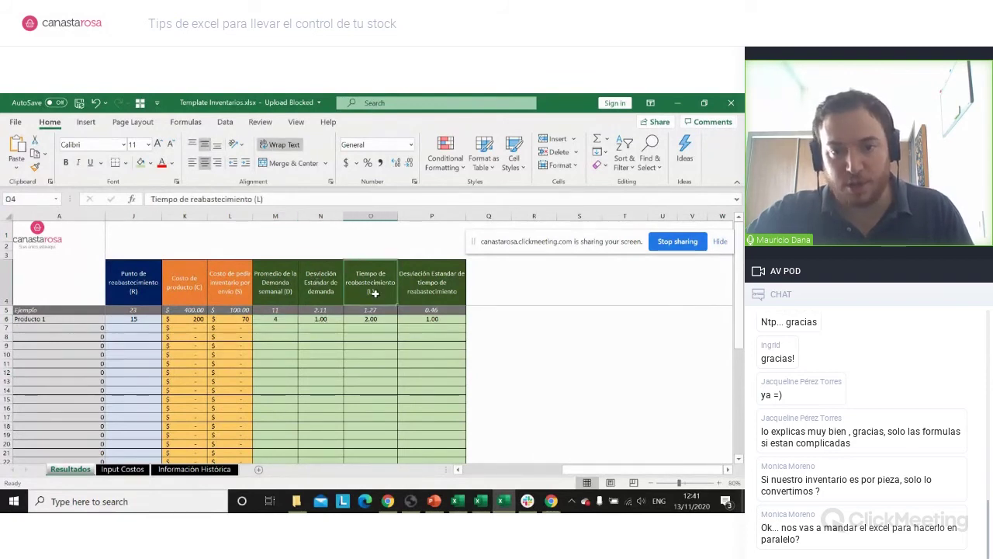
{"action": "left_click", "coordinate": [373, 309]}
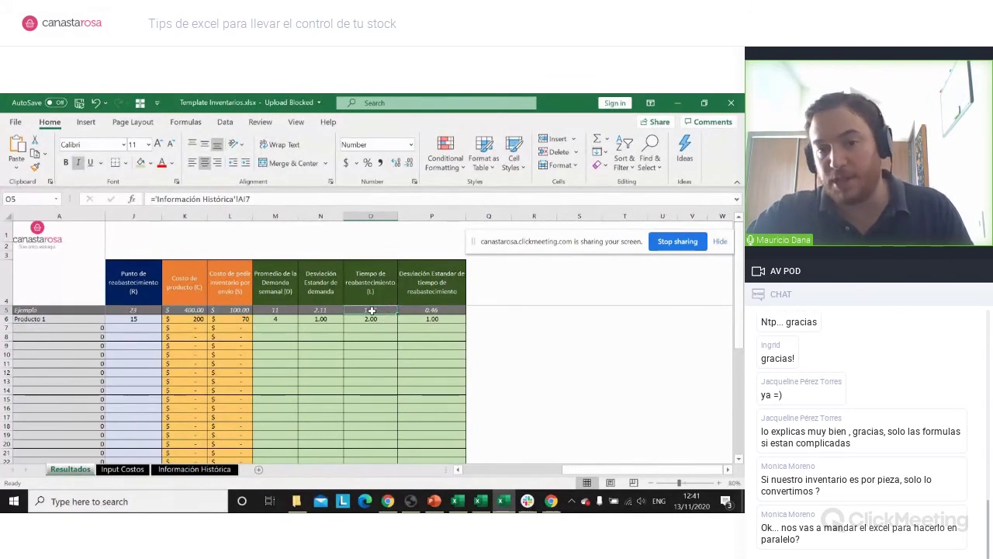
{"action": "left_click", "coordinate": [447, 286]}
{"action": "left_click", "coordinate": [443, 309]}
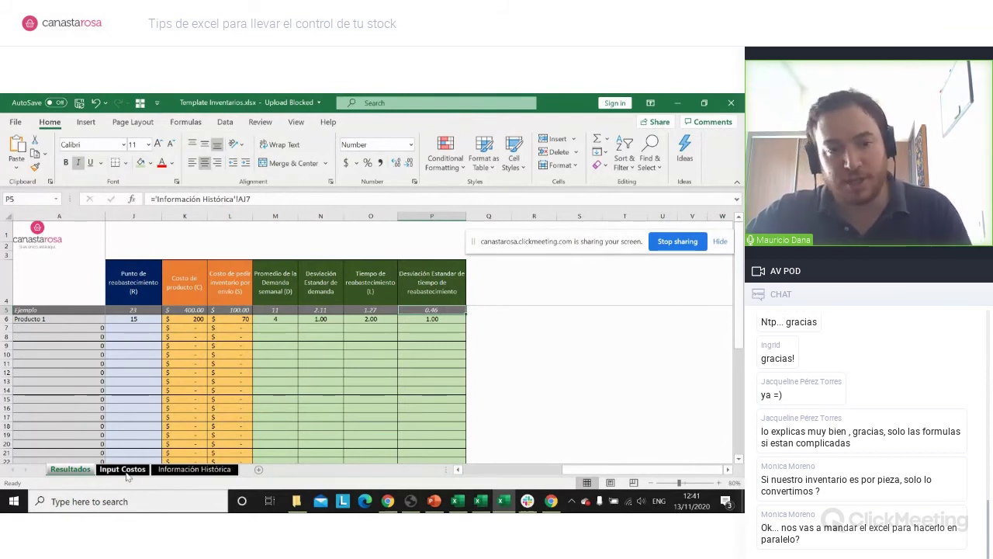
Step: Inspect the Costo de producto and Costo de pedir inventario por envío cells linked to Input Costos for Ejemplo and Producto 1
{"action": "left_click", "coordinate": [221, 284]}
{"action": "left_click", "coordinate": [187, 284]}
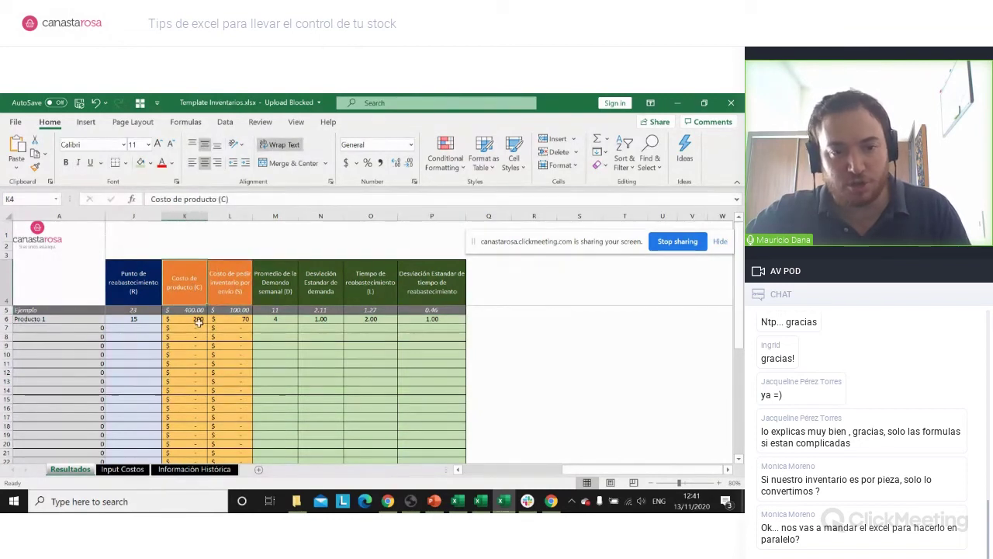
{"action": "left_click", "coordinate": [192, 309]}
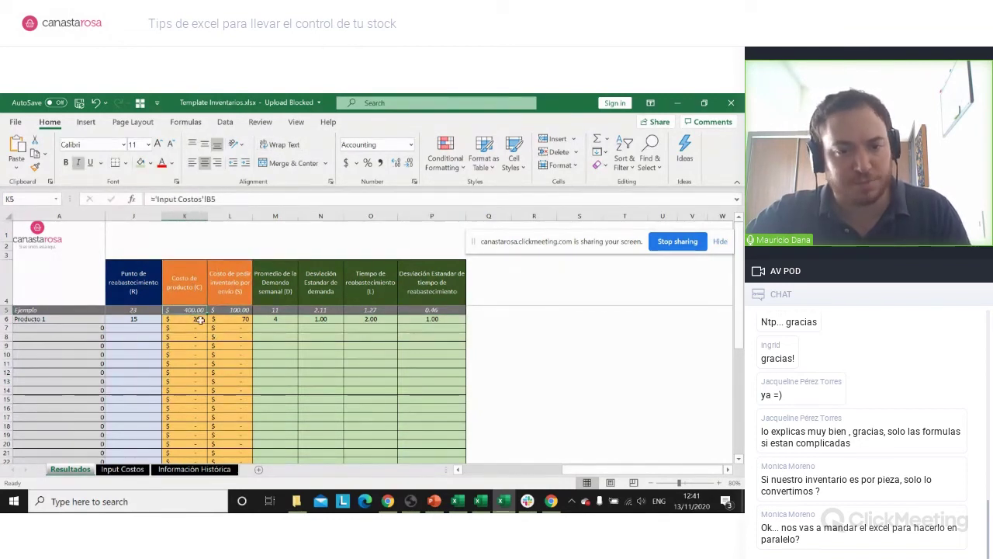
{"action": "left_click", "coordinate": [192, 319]}
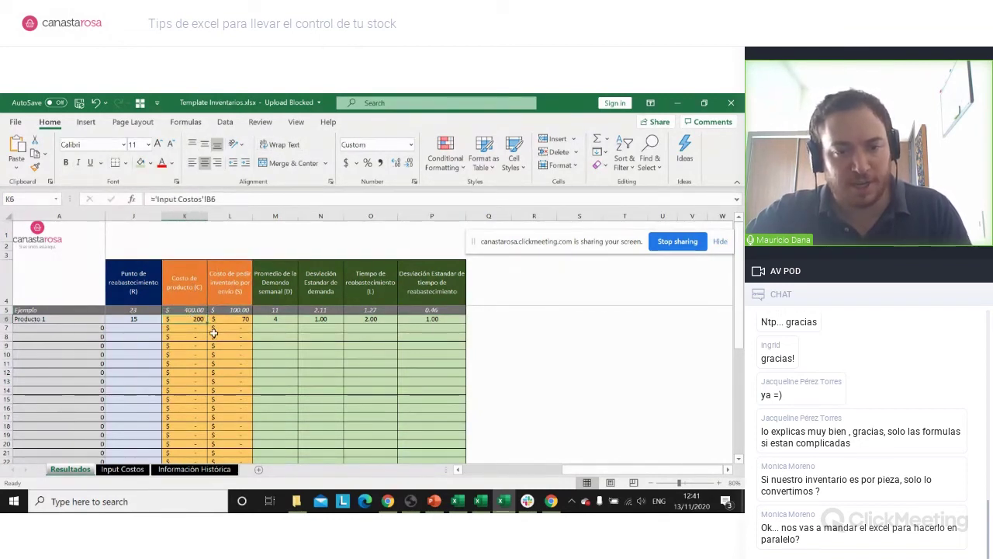
{"action": "left_click", "coordinate": [230, 283]}
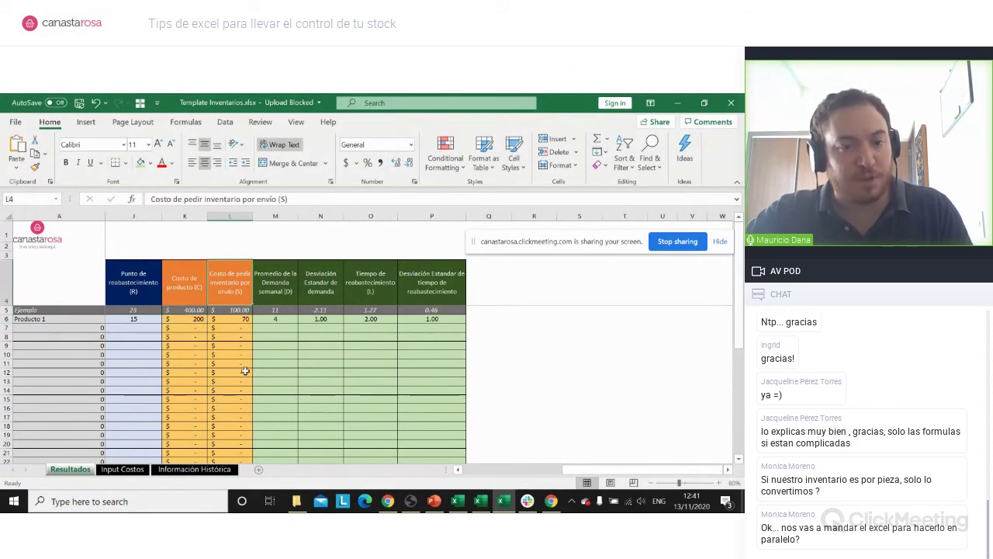
{"action": "left_click", "coordinate": [242, 310]}
{"action": "left_click", "coordinate": [243, 319]}
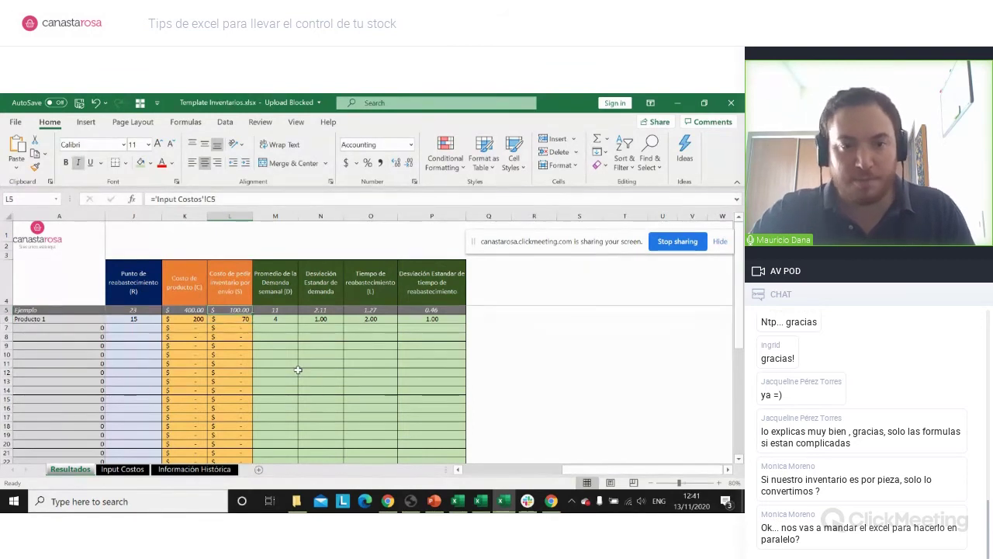
Step: Review the Ejemplo row's results from Inventario Total across the cost and replenishment columns to Promedio de la Demanda semanal
{"action": "key", "text": "Up"}
{"action": "key", "text": "Left"}
{"action": "key", "text": "Left"}
{"action": "key", "text": "Left"}
{"action": "key", "text": "Left"}
{"action": "key", "text": "Left"}
{"action": "key", "text": "Left"}
{"action": "key", "text": "Left"}
{"action": "key", "text": "Left"}
{"action": "key", "text": "Left"}
{"action": "key", "text": "Left"}
{"action": "key", "text": "Left"}
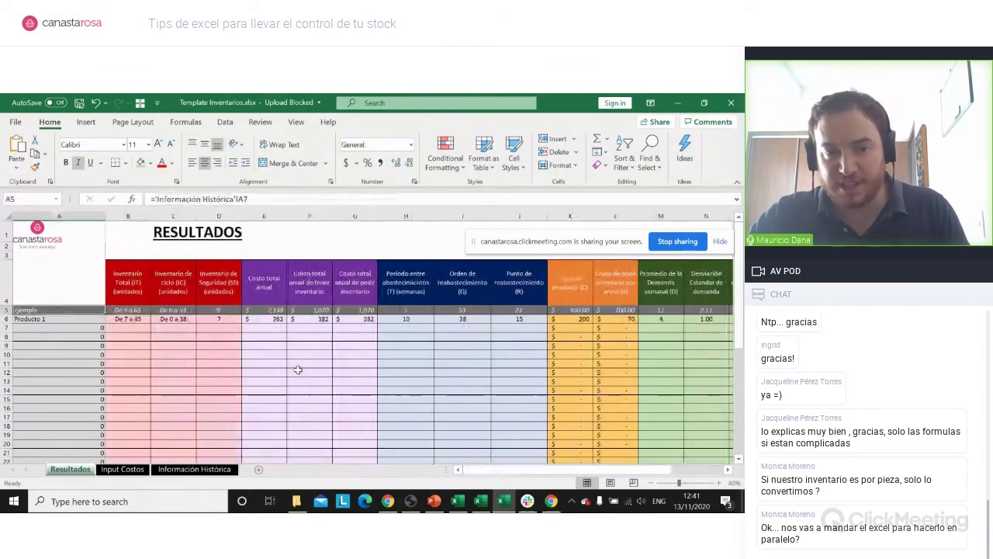
{"action": "key", "text": "Right"}
{"action": "key", "text": "Right"}
{"action": "key", "text": "Right"}
{"action": "key", "text": "Right"}
{"action": "key", "text": "Right"}
{"action": "key", "text": "Right"}
{"action": "key", "text": "Right"}
{"action": "key", "text": "Right"}
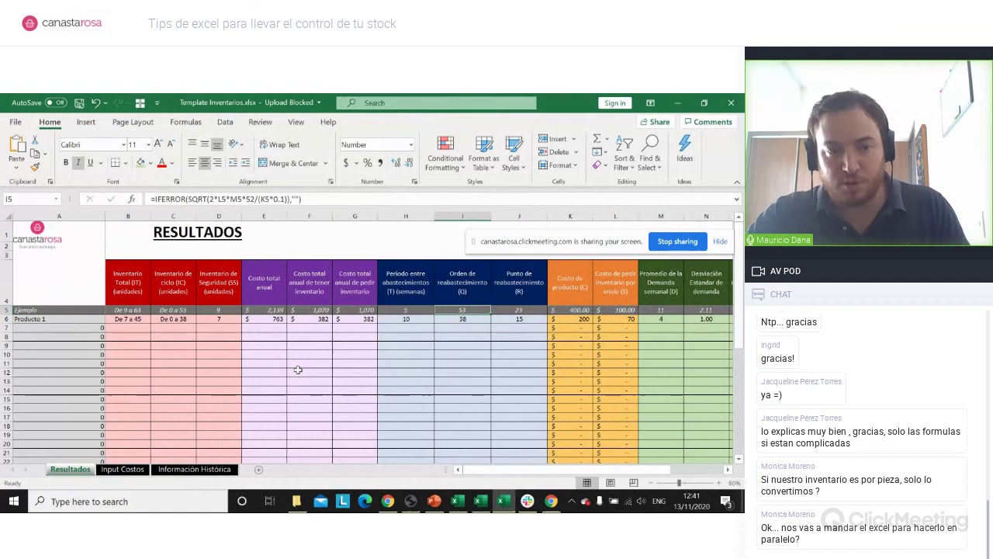
{"action": "key", "text": "Left"}
{"action": "key", "text": "Left"}
{"action": "key", "text": "Left"}
{"action": "key", "text": "Left"}
{"action": "key", "text": "Left"}
{"action": "key", "text": "Left"}
{"action": "key", "text": "Left"}
{"action": "key", "text": "Right"}
{"action": "key", "text": "Right"}
{"action": "key", "text": "Right"}
{"action": "key", "text": "Right"}
{"action": "key", "text": "Right"}
{"action": "key", "text": "Right"}
{"action": "key", "text": "Right"}
{"action": "key", "text": "Right"}
{"action": "key", "text": "Right"}
{"action": "key", "text": "Right"}
{"action": "key", "text": "Right"}
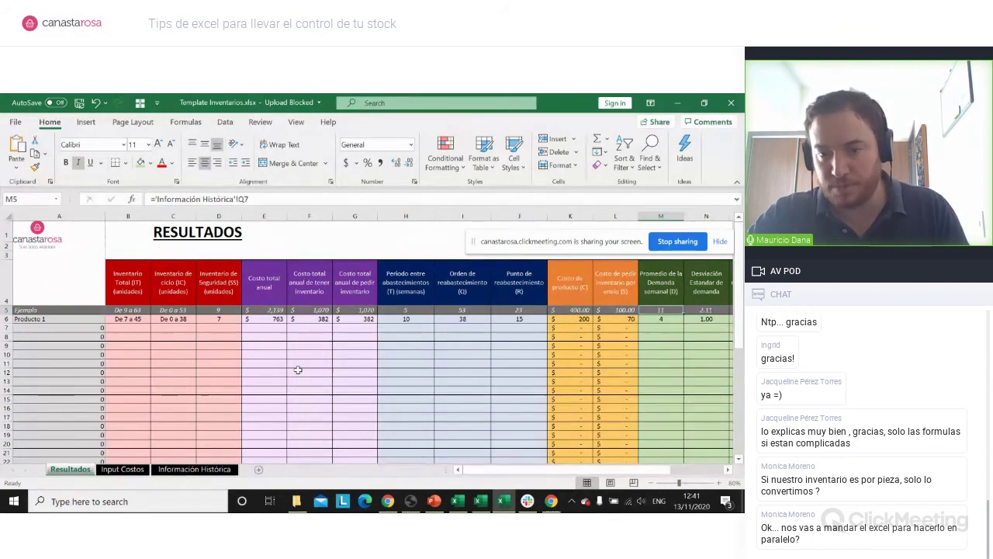
Step: Inspect the Ejemplo row's Punto de reabastecimiento and Orden de reabastecimiento formulas
{"action": "key", "text": "Left"}
{"action": "key", "text": "Left"}
{"action": "key", "text": "Left"}
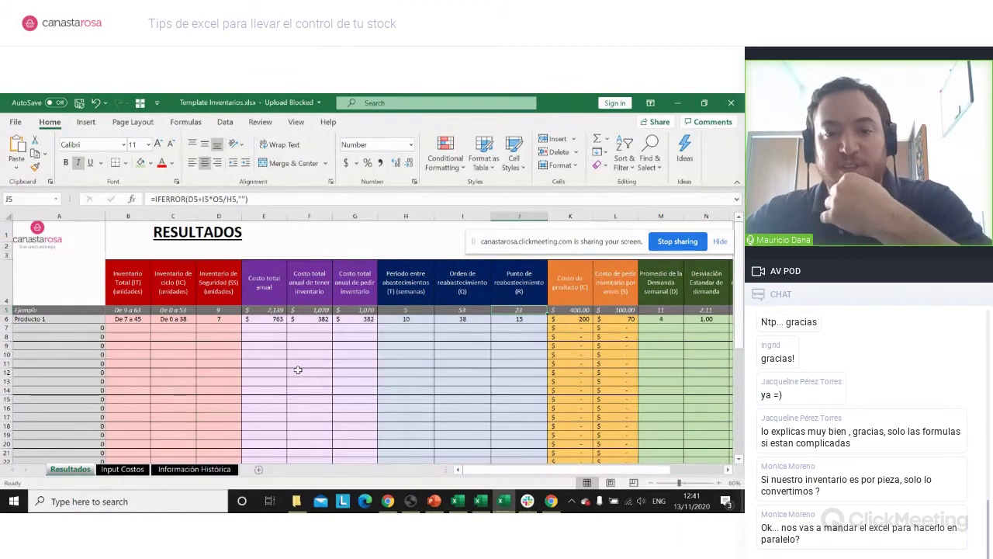
{"action": "key", "text": "Left"}
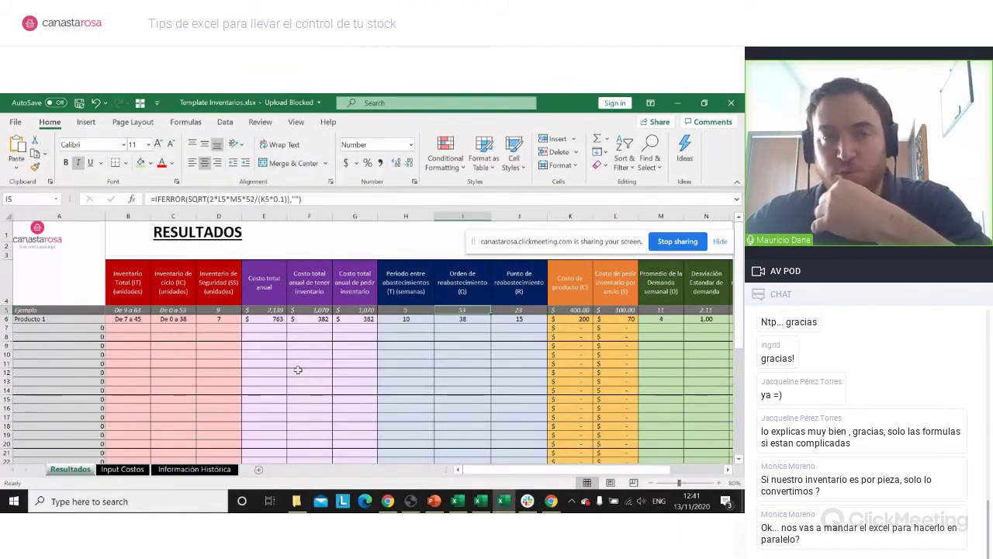
Step: Review the Ejemplo row's cost, demand and replenishment-time columns, including the Tiempo de reabastecimiento formula linked to Información Histórica
{"action": "key", "text": "Right"}
{"action": "key", "text": "Right"}
{"action": "key", "text": "Right"}
{"action": "key", "text": "Right"}
{"action": "key", "text": "Right"}
{"action": "key", "text": "Right"}
{"action": "key", "text": "Right"}
{"action": "key", "text": "Right"}
{"action": "key", "text": "Right"}
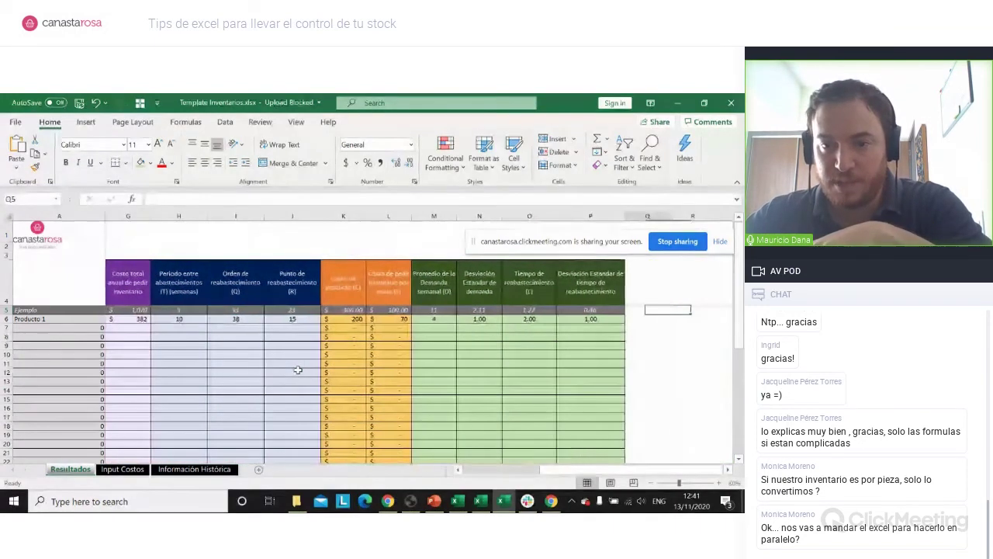
{"action": "key", "text": "Left"}
{"action": "key", "text": "Left"}
{"action": "key", "text": "Left"}
{"action": "key", "text": "Up"}
{"action": "key", "text": "Down"}
{"action": "key", "text": "Up"}
{"action": "key", "text": "Down"}
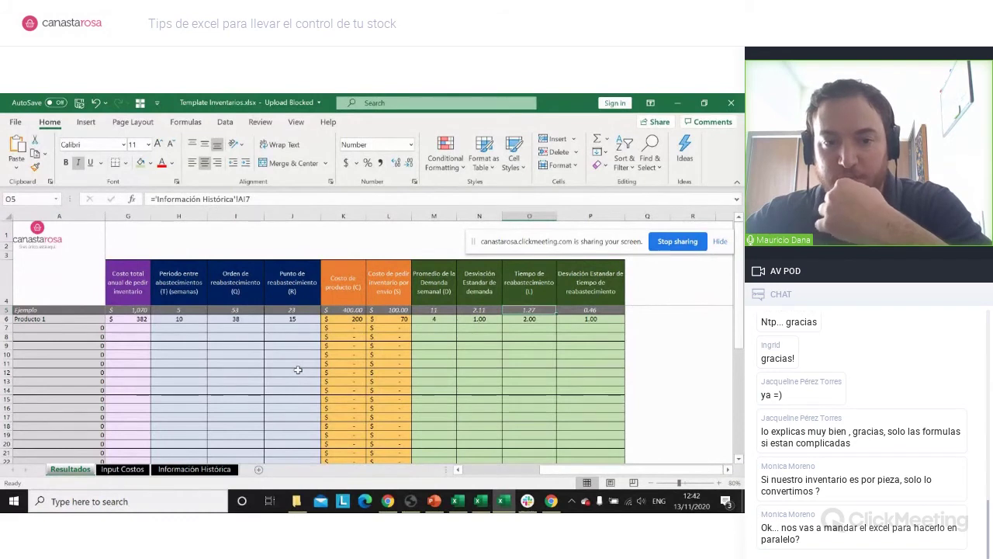
Step: Trace the Ejemplo row back from Tiempo de reabastecimiento through Orden de reabastecimiento to the Inventario Total formula
{"action": "key", "text": "Left"}
{"action": "key", "text": "Left"}
{"action": "key", "text": "Left"}
{"action": "key", "text": "Left"}
{"action": "key", "text": "Left"}
{"action": "key", "text": "Left"}
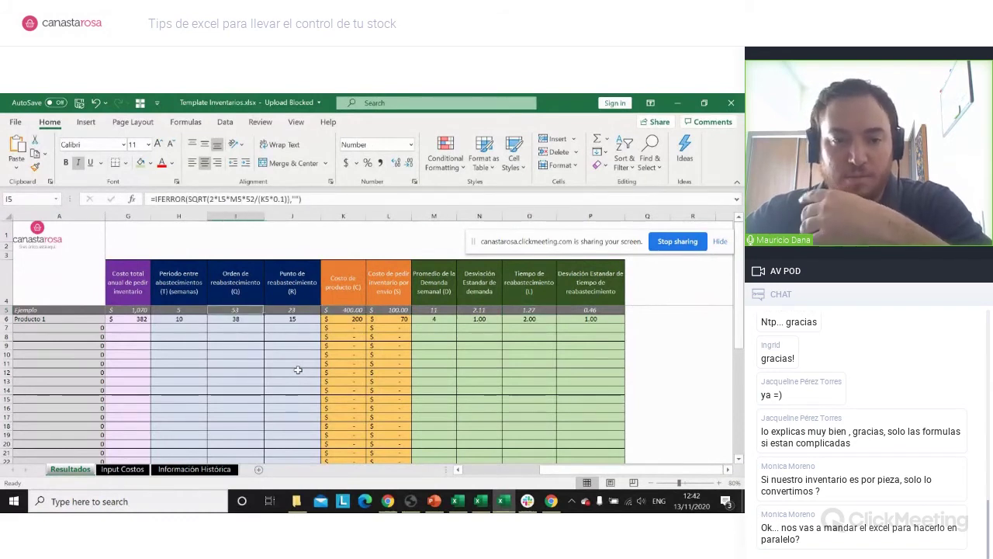
{"action": "key", "text": "Left"}
{"action": "key", "text": "Left"}
{"action": "key", "text": "Left"}
{"action": "key", "text": "Left"}
{"action": "key", "text": "Left"}
{"action": "key", "text": "Left"}
{"action": "key", "text": "Left"}
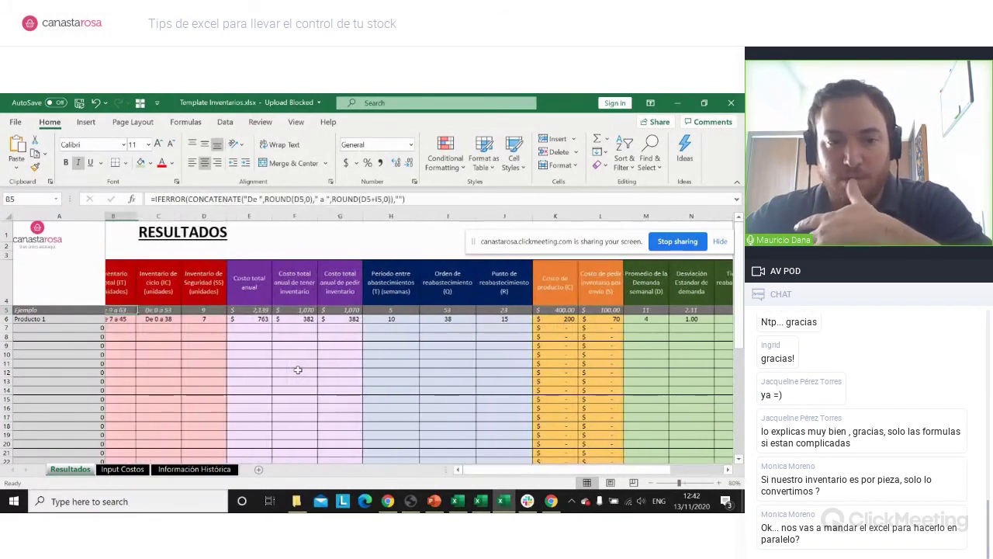
Step: Review the Ejemplo row's results from Inventario Total through to Punto de reabastecimiento
{"action": "key", "text": "Right"}
{"action": "key", "text": "Right"}
{"action": "key", "text": "Right"}
{"action": "key", "text": "Right"}
{"action": "key", "text": "Right"}
{"action": "key", "text": "Right"}
{"action": "key", "text": "Right"}
{"action": "key", "text": "Right"}
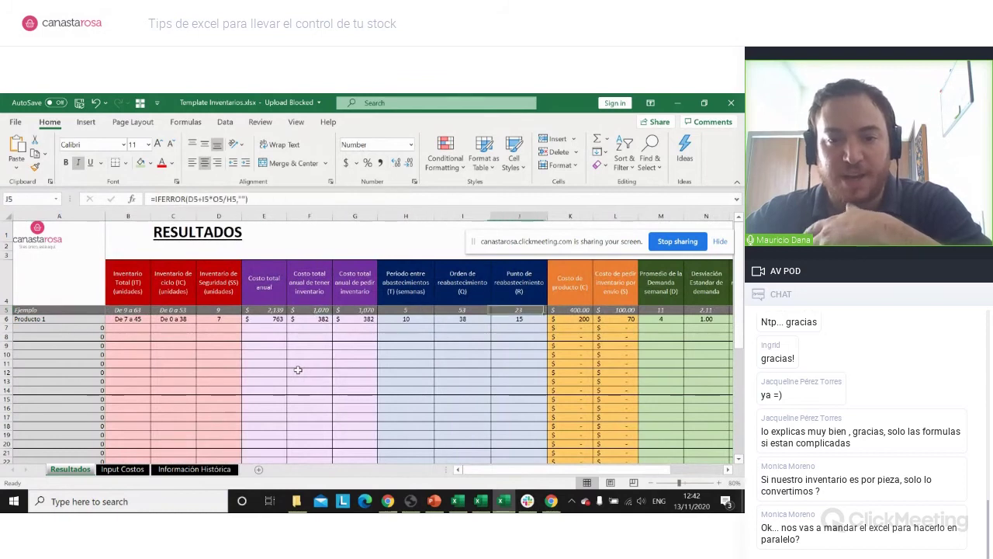
Step: Compare the Ejemplo row's Inventario de Seguridad formula with its Punto de reabastecimiento formula
{"action": "key", "text": "Left"}
{"action": "key", "text": "Left"}
{"action": "key", "text": "Left"}
{"action": "key", "text": "Left"}
{"action": "key", "text": "Left"}
{"action": "key", "text": "Left"}
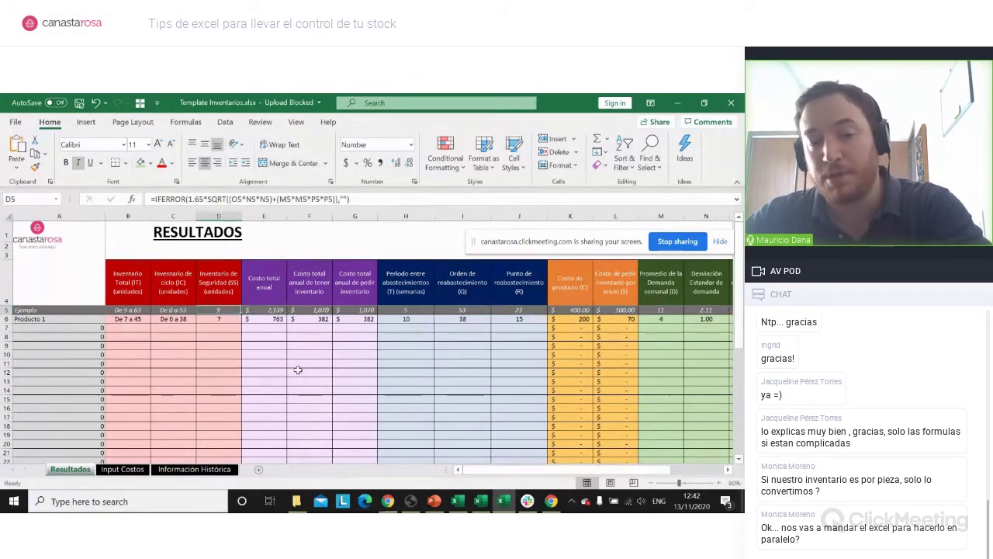
{"action": "key", "text": "Right"}
{"action": "key", "text": "Right"}
{"action": "key", "text": "Right"}
{"action": "key", "text": "Right"}
{"action": "key", "text": "Right"}
{"action": "key", "text": "Right"}
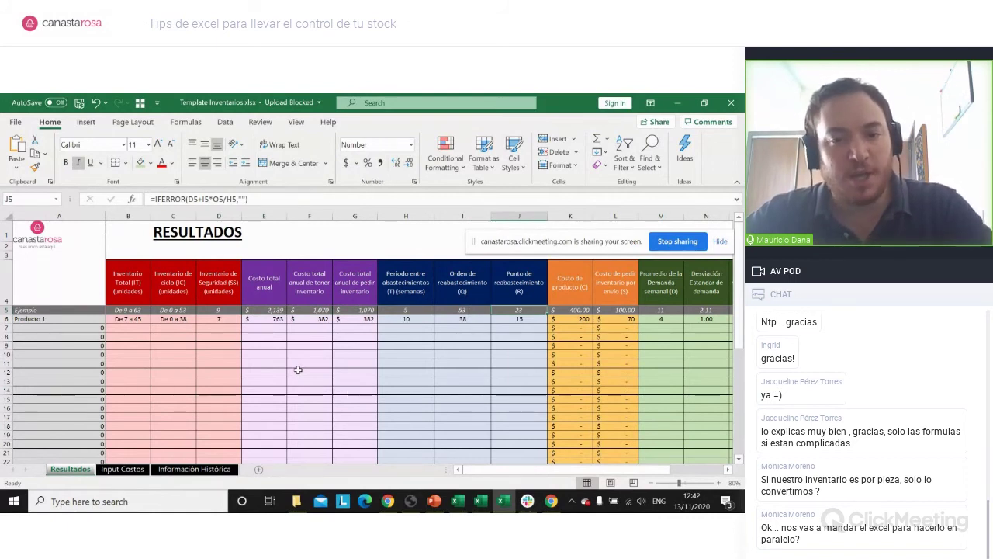
{"action": "key", "text": "Left"}
{"action": "key", "text": "Left"}
{"action": "key", "text": "Left"}
{"action": "key", "text": "Left"}
{"action": "key", "text": "Left"}
{"action": "key", "text": "Left"}
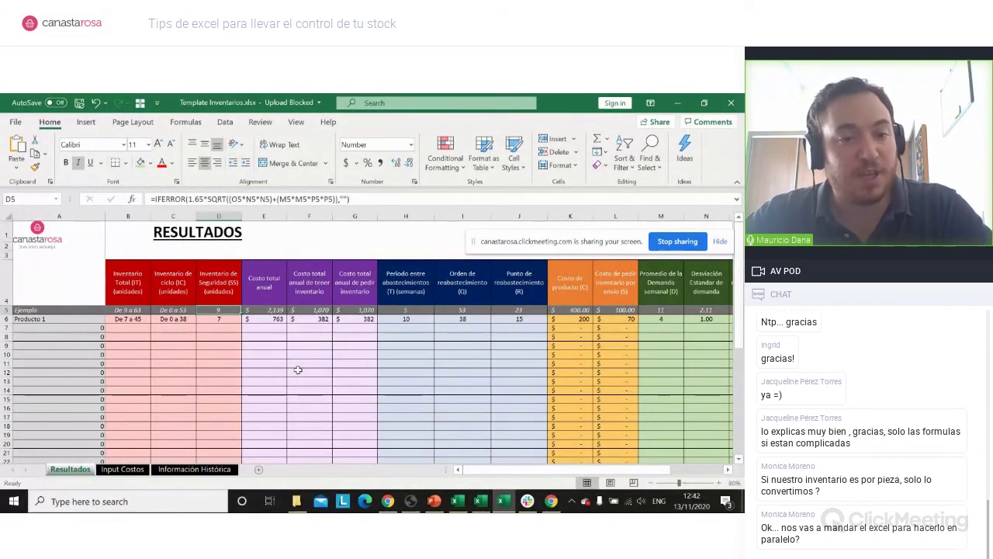
Step: Examine the Ejemplo row's Inventario de ciclo, Inventario Total and Inventario de Seguridad cells and column headings
{"action": "key", "text": "Left"}
{"action": "key", "text": "Up"}
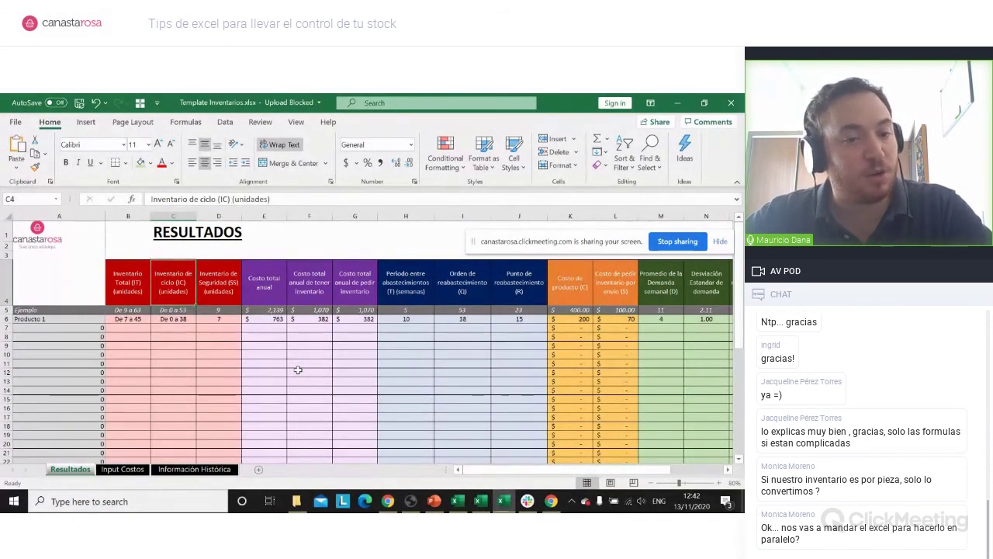
{"action": "key", "text": "Down"}
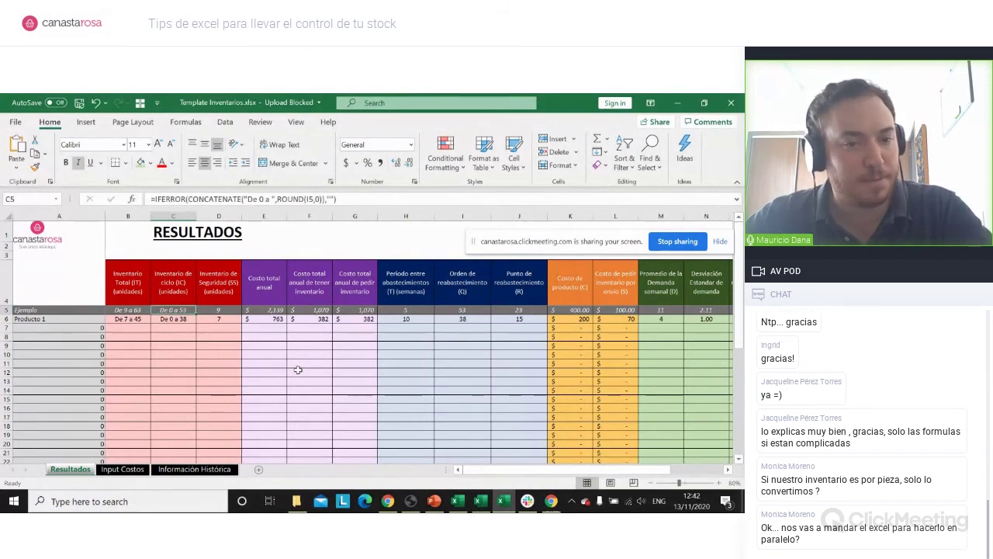
{"action": "key", "text": "Left"}
{"action": "key", "text": "Up"}
{"action": "key", "text": "Down"}
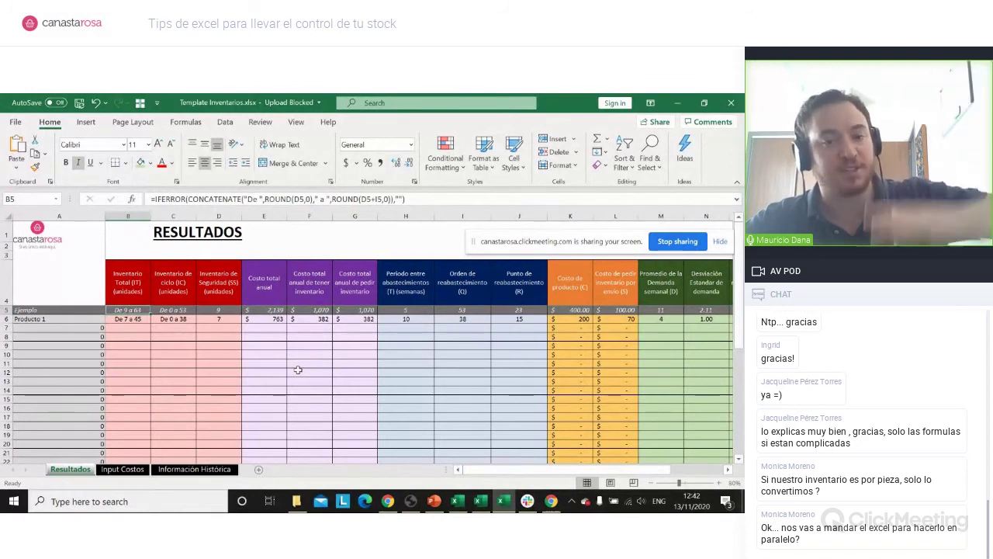
{"action": "key", "text": "Right"}
{"action": "key", "text": "Right"}
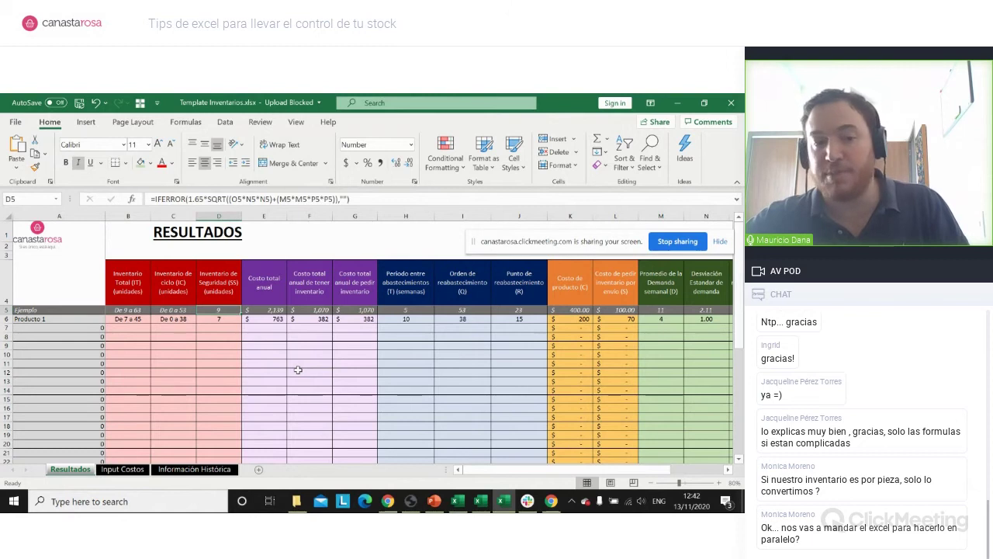
Step: Check the Ejemplo row's Costo total anual, Punto de reabastecimiento and Orden de reabastecimiento formulas
{"action": "key", "text": "Right"}
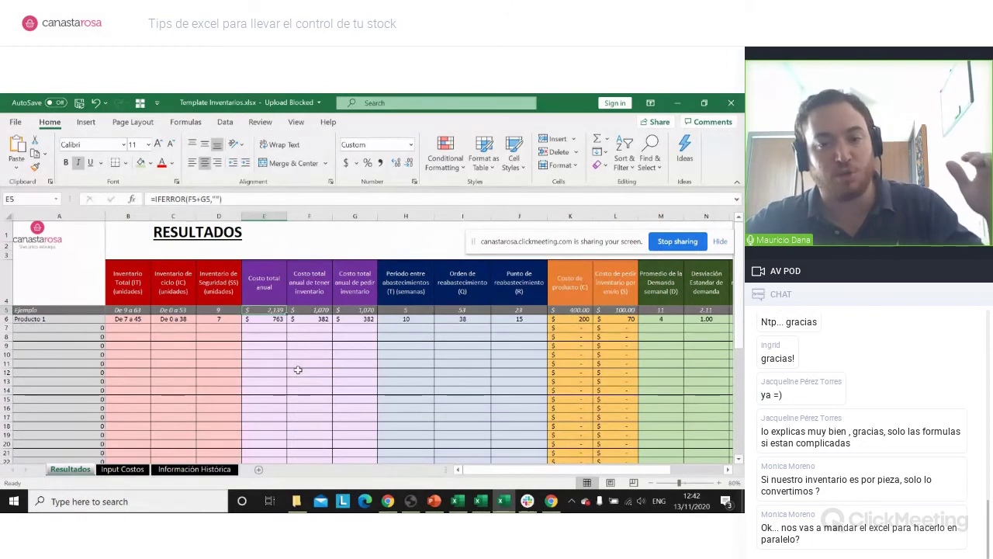
{"action": "key", "text": "Right"}
{"action": "key", "text": "Right"}
{"action": "key", "text": "Right"}
{"action": "key", "text": "Right"}
{"action": "key", "text": "Right"}
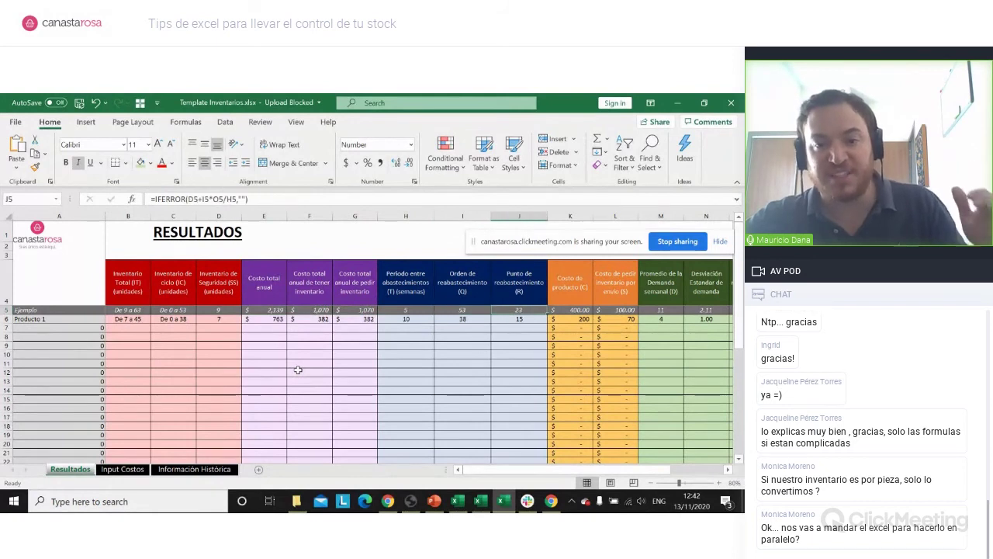
{"action": "key", "text": "Left"}
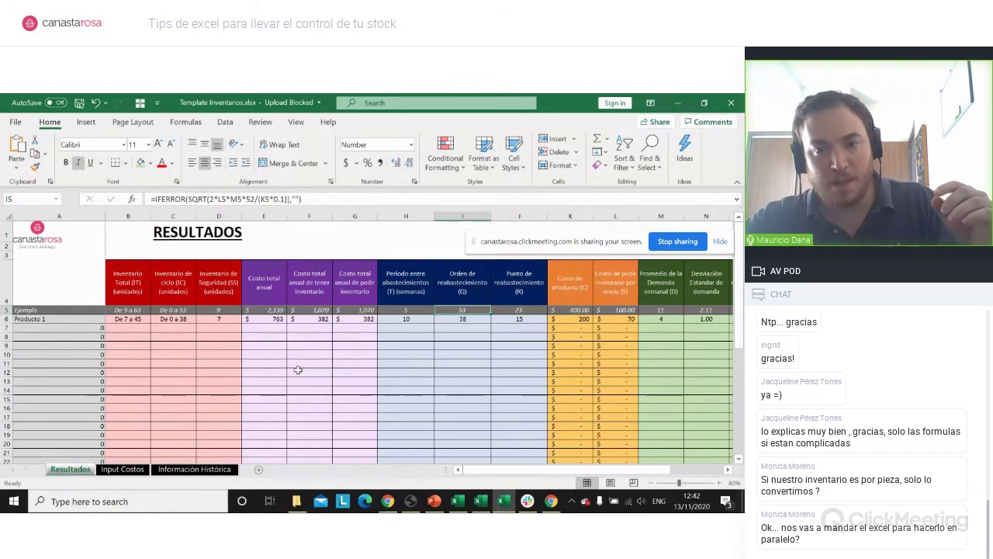
Step: Compare Producto 1's Punto de reabastecimiento and Orden de reabastecimiento with the Ejemplo row's order quantity
{"action": "key", "text": "Down"}
{"action": "key", "text": "Right"}
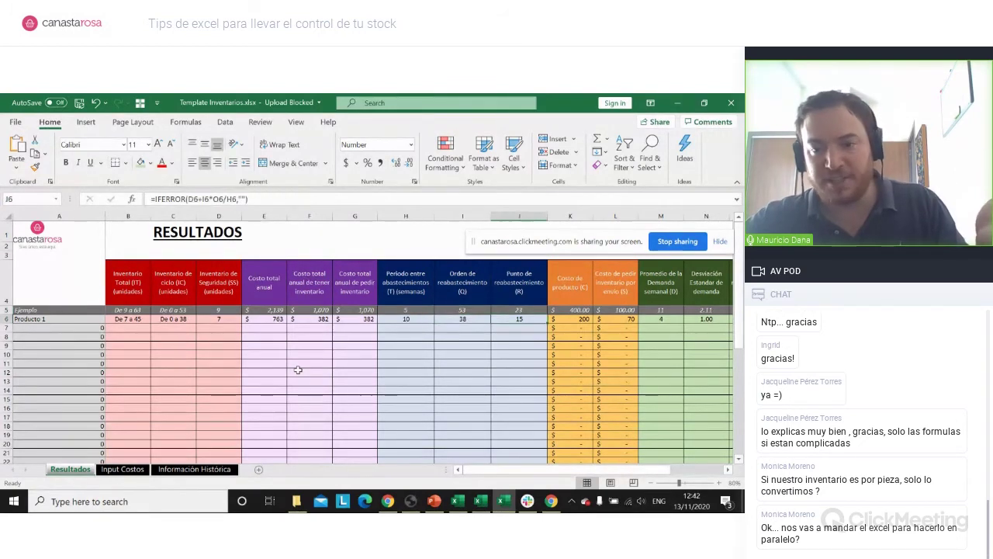
{"action": "key", "text": "Left"}
{"action": "key", "text": "Right"}
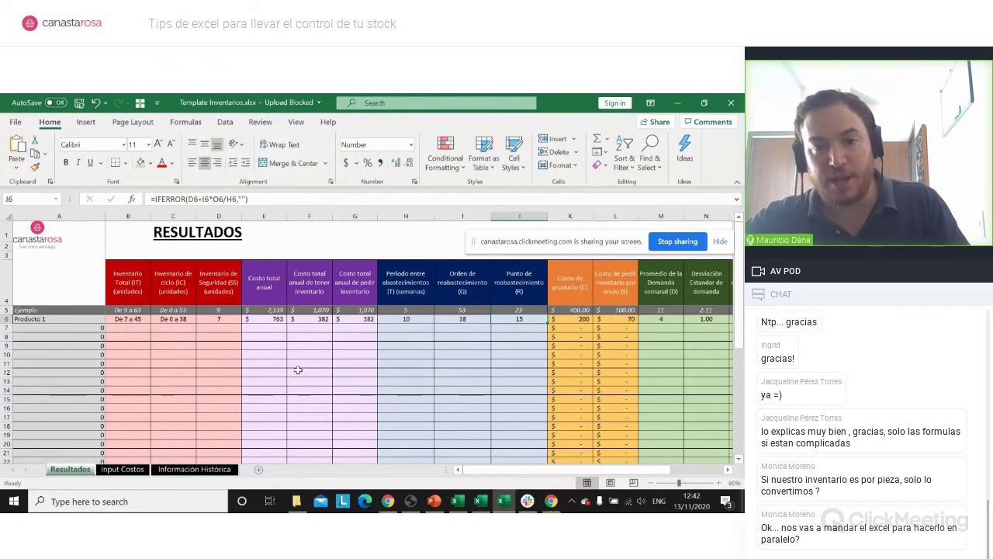
{"action": "key", "text": "Left"}
{"action": "key", "text": "Up"}
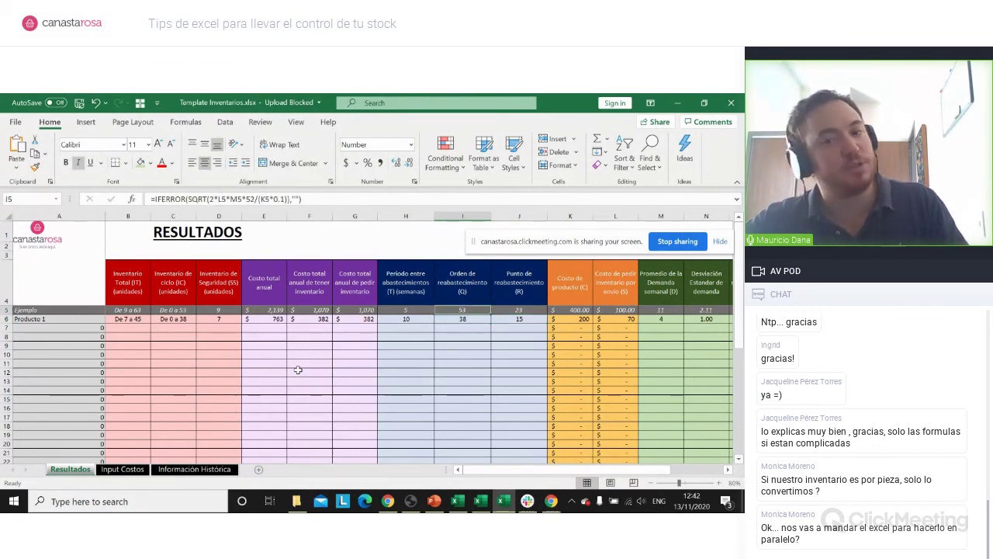
{"action": "key", "text": "Down"}
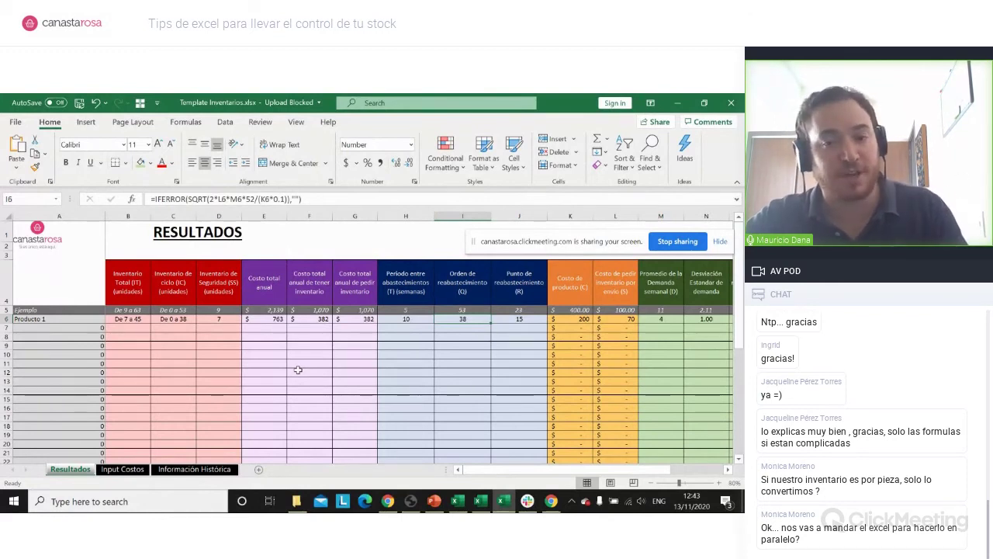
Step: Review Producto 1's cost, weekly demand and replenishment-time inputs and return to its Orden de reabastecimiento
{"action": "key", "text": "Right"}
{"action": "key", "text": "Right"}
{"action": "key", "text": "Right"}
{"action": "key", "text": "Right"}
{"action": "key", "text": "Right"}
{"action": "key", "text": "Right"}
{"action": "key", "text": "Right"}
{"action": "key", "text": "Right"}
{"action": "key", "text": "Left"}
{"action": "key", "text": "Left"}
{"action": "key", "text": "Left"}
{"action": "key", "text": "Left"}
{"action": "key", "text": "Left"}
{"action": "key", "text": "Left"}
{"action": "key", "text": "Left"}
{"action": "key", "text": "Left"}
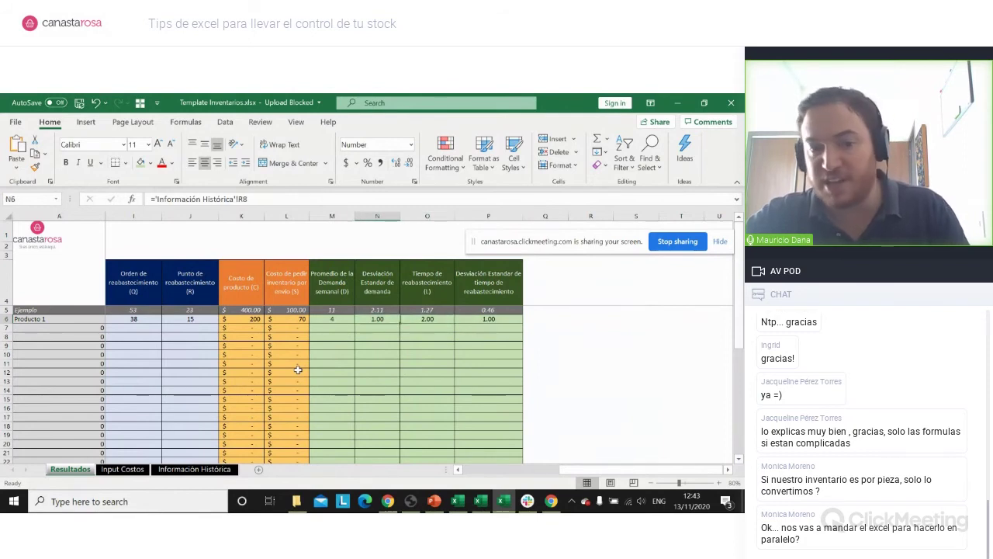
{"action": "key", "text": "Left"}
{"action": "key", "text": "Right"}
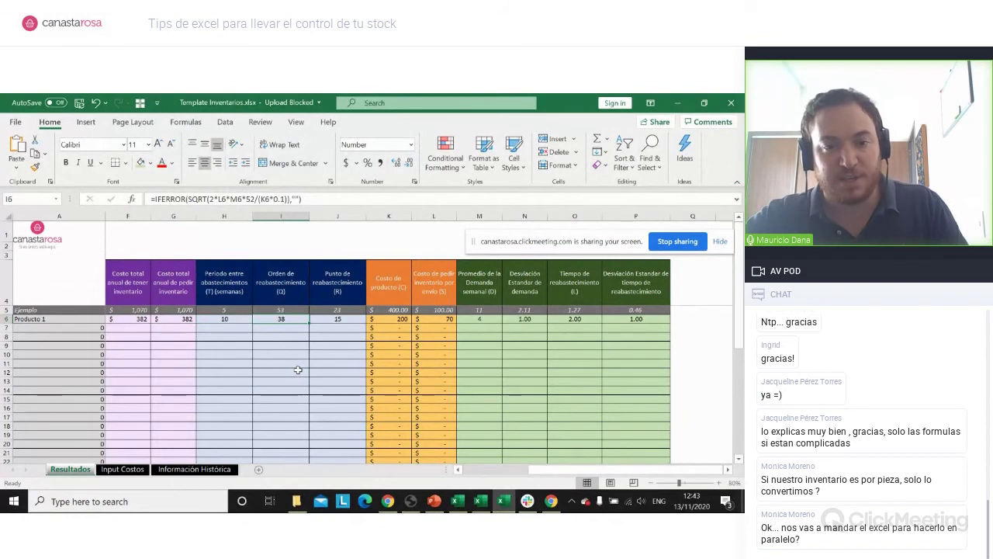
Step: Inspect Producto 1's annual holding cost, Inventario de Seguridad and Inventario Total formulas
{"action": "key", "text": "Left"}
{"action": "key", "text": "Left"}
{"action": "key", "text": "Left"}
{"action": "key", "text": "Left"}
{"action": "key", "text": "Left"}
{"action": "key", "text": "Left"}
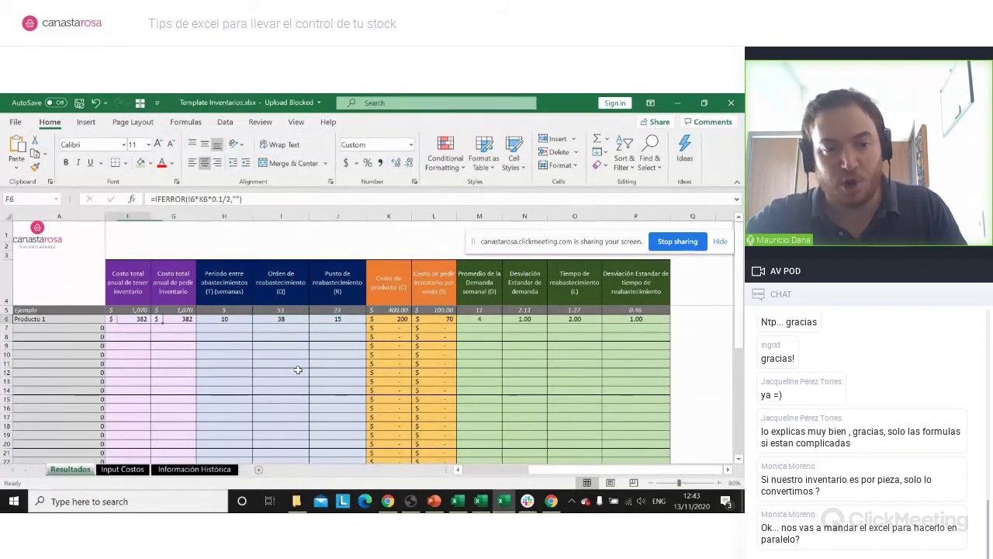
{"action": "key", "text": "Right"}
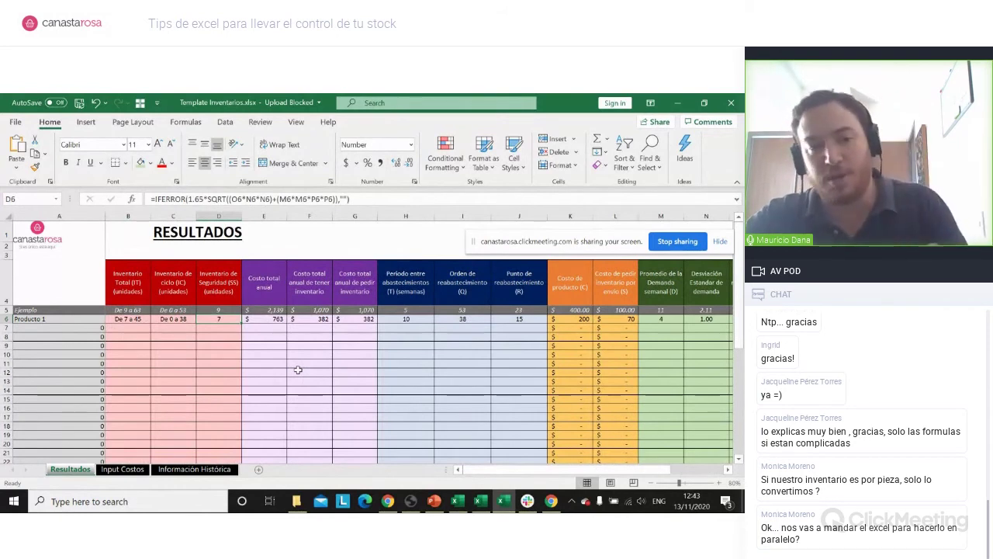
{"action": "key", "text": "Left"}
{"action": "key", "text": "Left"}
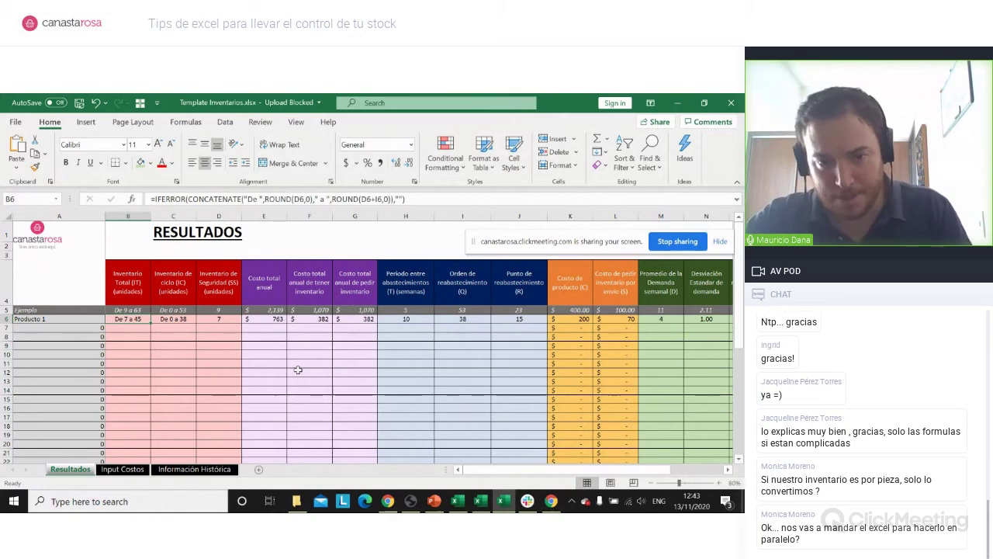
Step: Examine the Costo total anual de pedir inventario heading and Producto 1's formula in that column
{"action": "key", "text": "Right"}
{"action": "key", "text": "Right"}
{"action": "key", "text": "Right"}
{"action": "key", "text": "Right"}
{"action": "key", "text": "Right"}
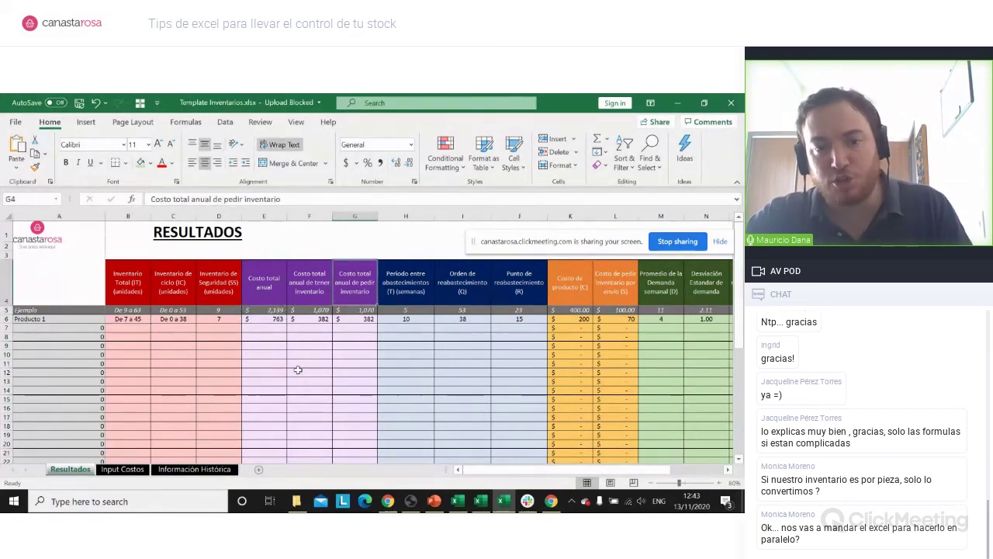
{"action": "key", "text": "Right"}
{"action": "key", "text": "Right"}
{"action": "key", "text": "Right"}
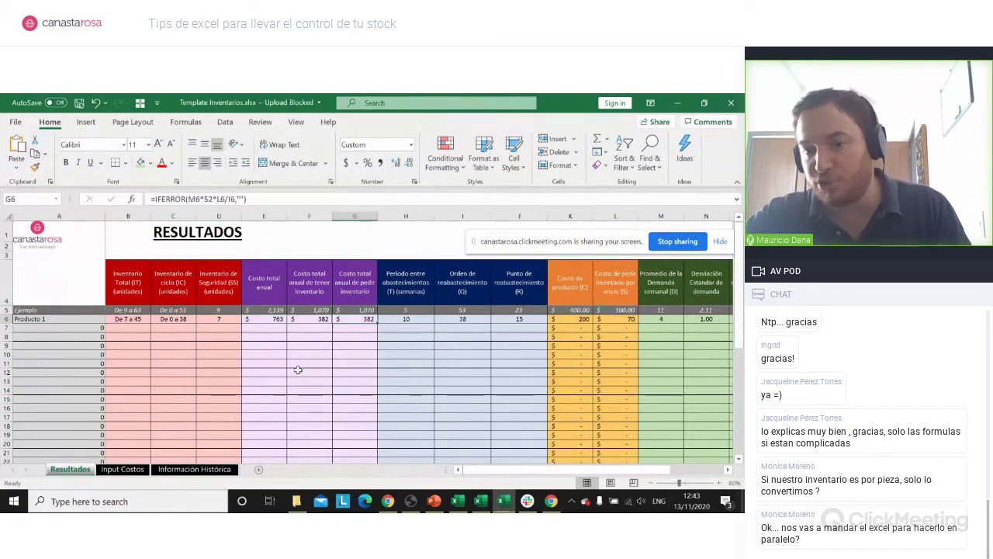
Step: Review Producto 1's annual inventory cost formulas and its Costo total anual sum
{"action": "key", "text": "Right"}
{"action": "key", "text": "Right"}
{"action": "key", "text": "Left"}
{"action": "key", "text": "Right"}
{"action": "key", "text": "Left"}
{"action": "key", "text": "Left"}
{"action": "key", "text": "Left"}
{"action": "key", "text": "Left"}
{"action": "key", "text": "Left"}
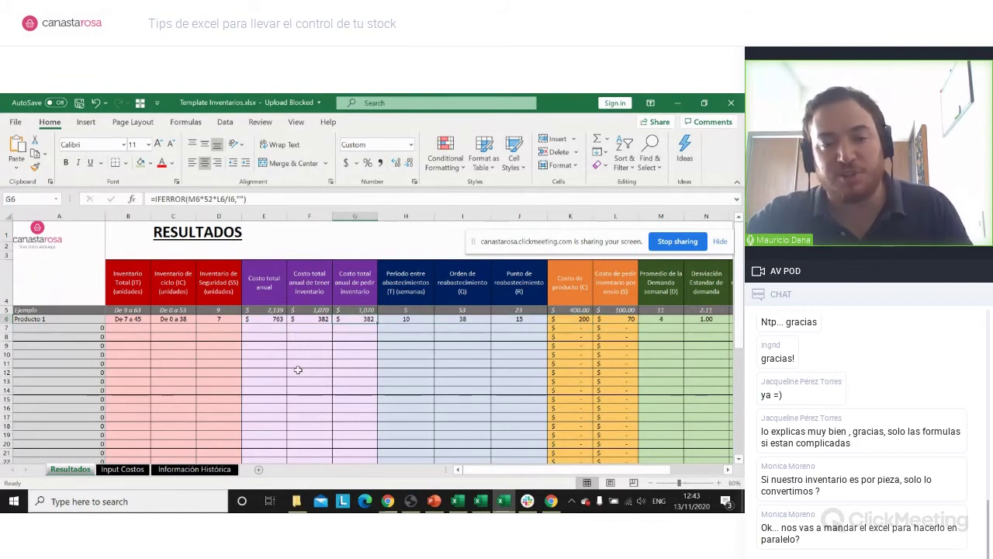
{"action": "key", "text": "Left"}
{"action": "key", "text": "Left"}
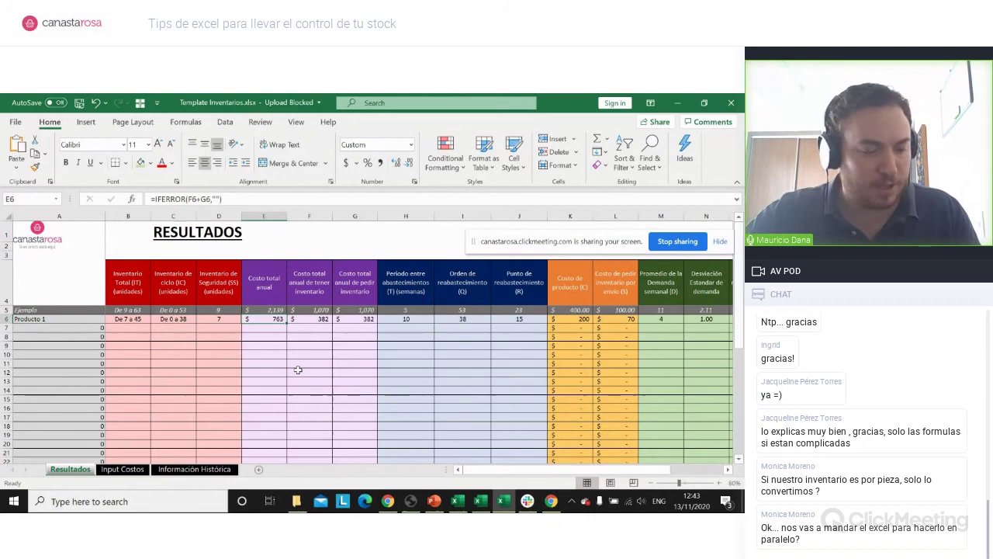
Step: Stop sharing the Excel screen in the ClickMeeting webinar
{"action": "left_click", "coordinate": [677, 241]}
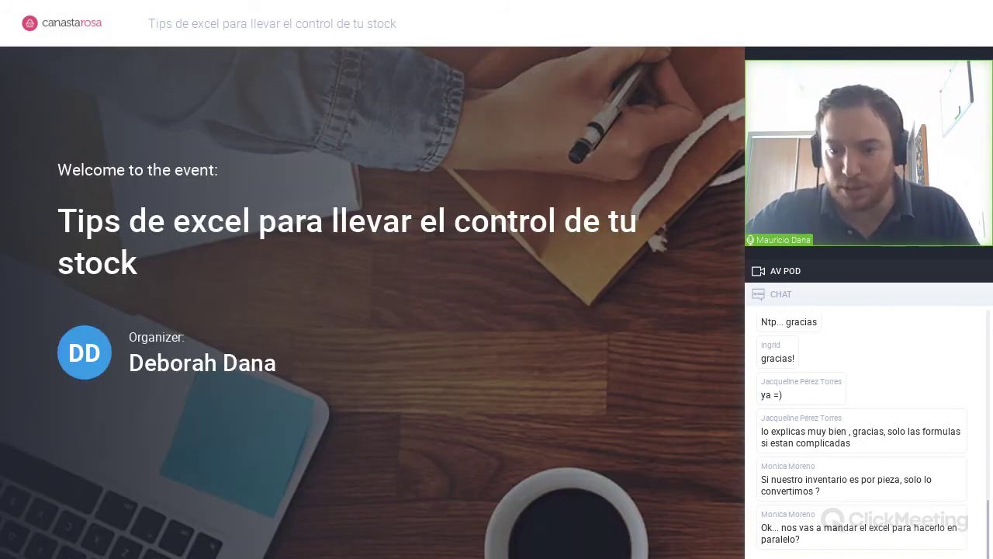